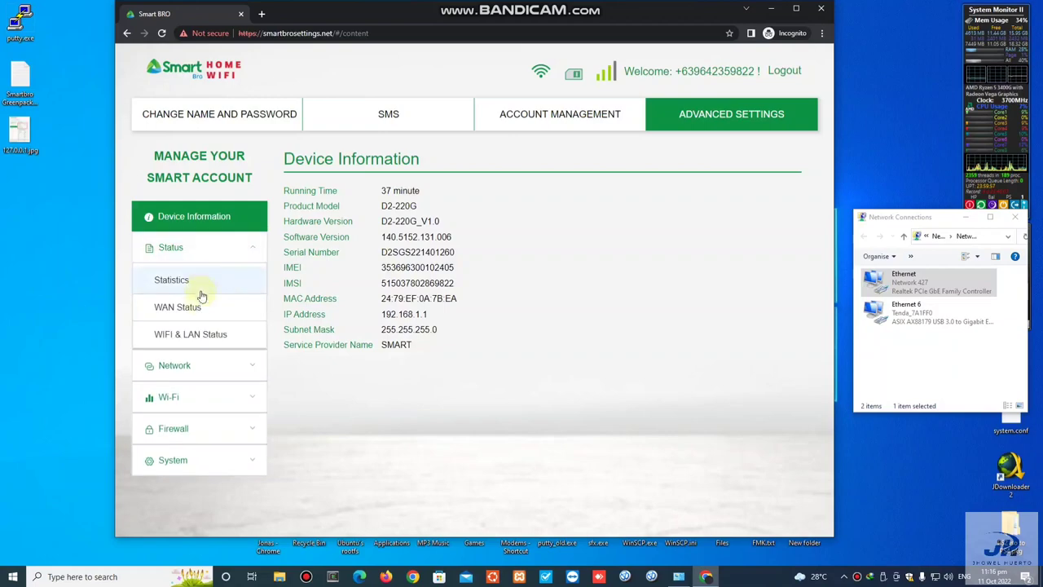
Step: Open WAN Status under Status and highlight its heading and the 127.0.0.1 Primary DNS value
{"action": "left_click", "coordinate": [202, 309]}
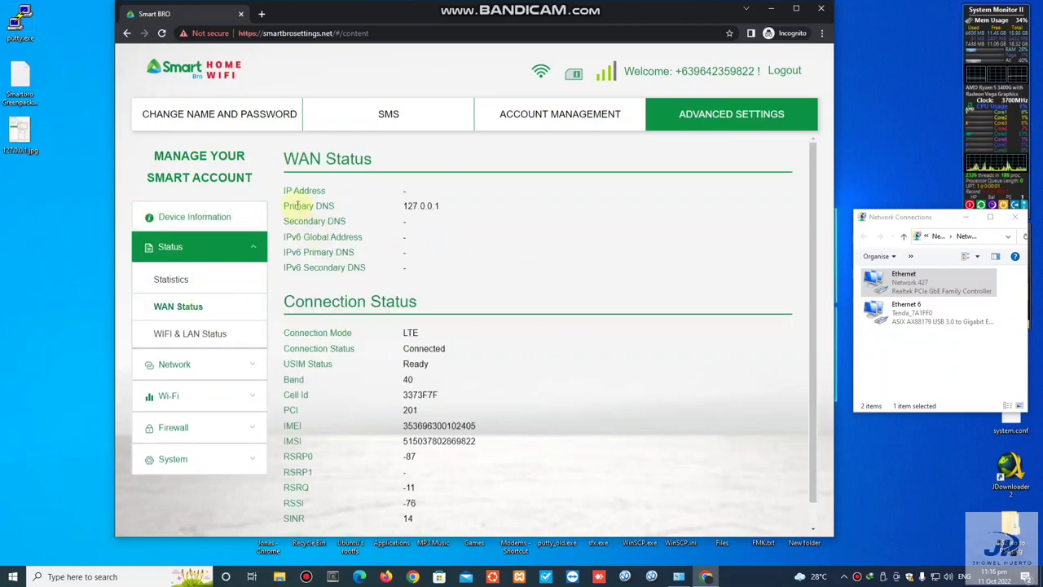
{"action": "left_click_drag", "start_coordinate": [278, 158], "coordinate": [380, 159]}
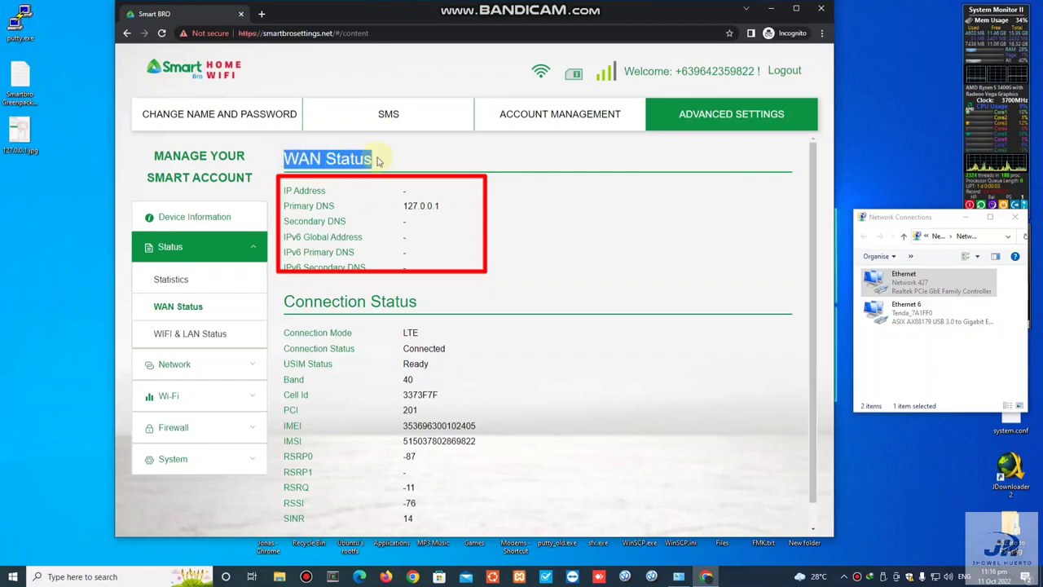
{"action": "left_click", "coordinate": [419, 190]}
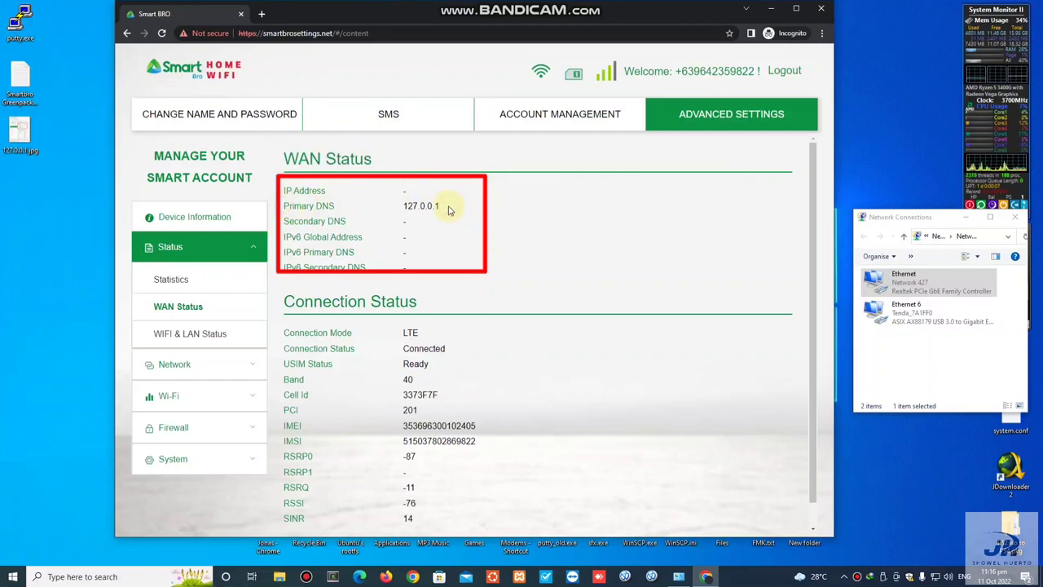
{"action": "left_click_drag", "start_coordinate": [447, 211], "coordinate": [400, 206]}
{"action": "left_click", "coordinate": [537, 213]}
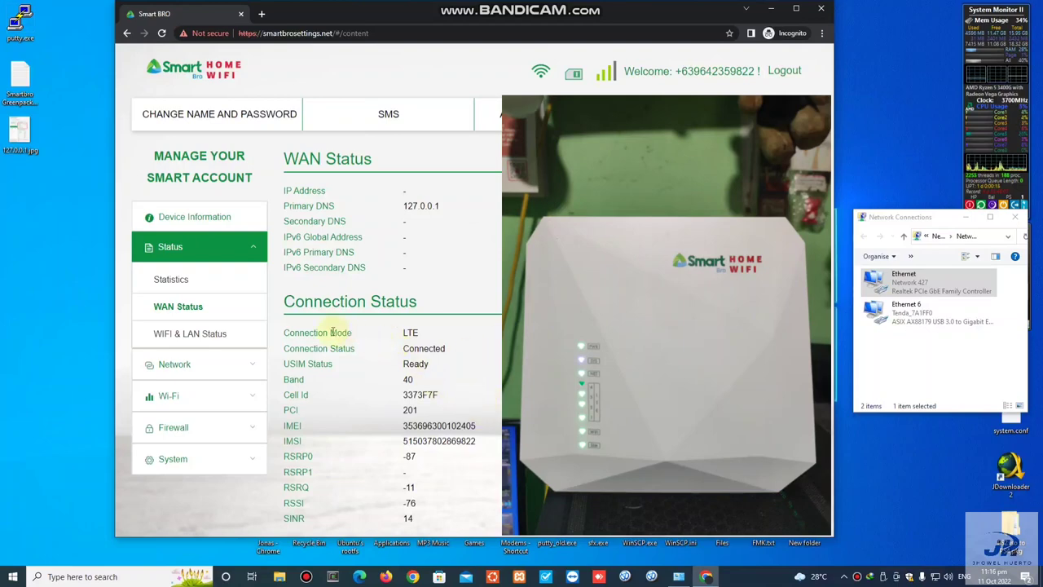
{"action": "left_click_drag", "start_coordinate": [281, 302], "coordinate": [481, 445]}
{"action": "left_click", "coordinate": [599, 473]}
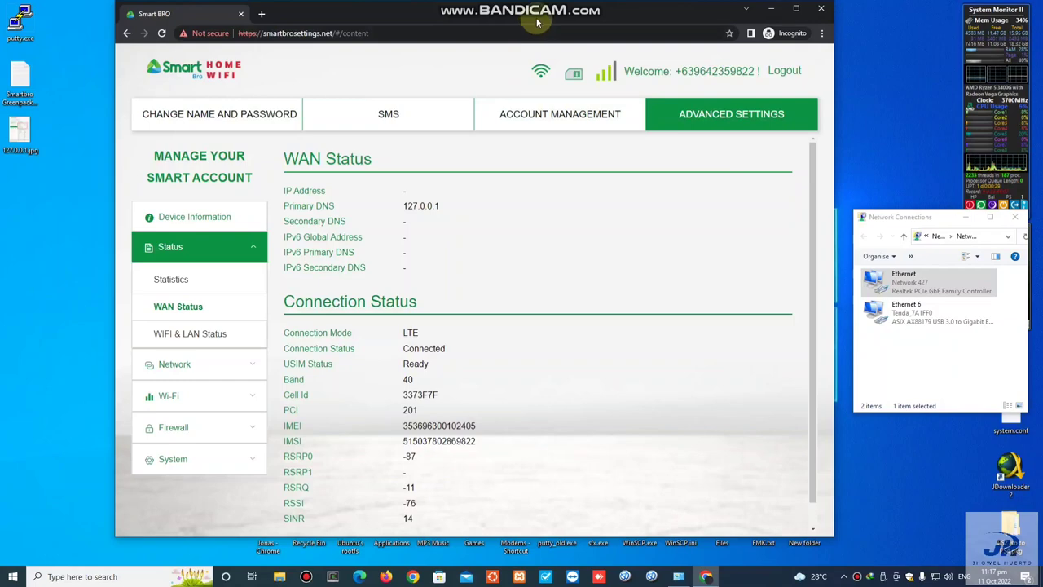
Step: Shift the Chrome window slightly right and highlight the Primary DNS 127.0.0.1 row
{"action": "left_click_drag", "start_coordinate": [541, 23], "coordinate": [552, 22]}
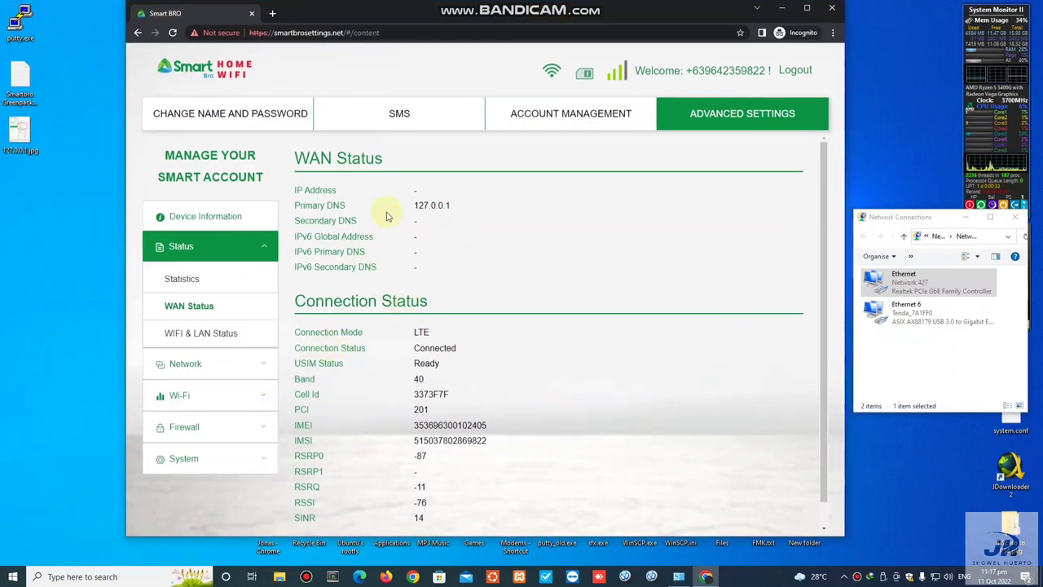
{"action": "left_click_drag", "start_coordinate": [478, 209], "coordinate": [295, 208]}
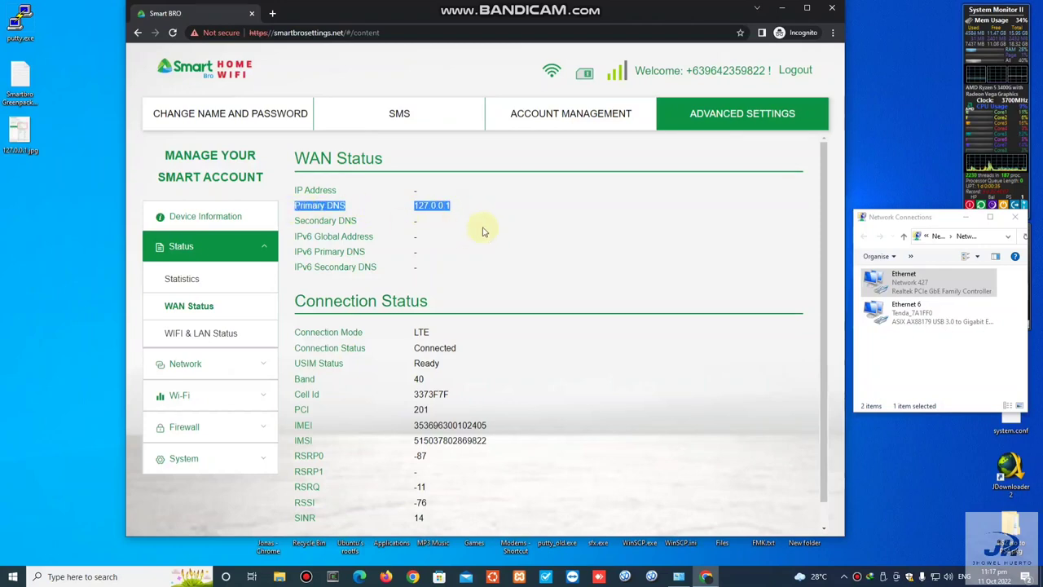
{"action": "left_click", "coordinate": [530, 210]}
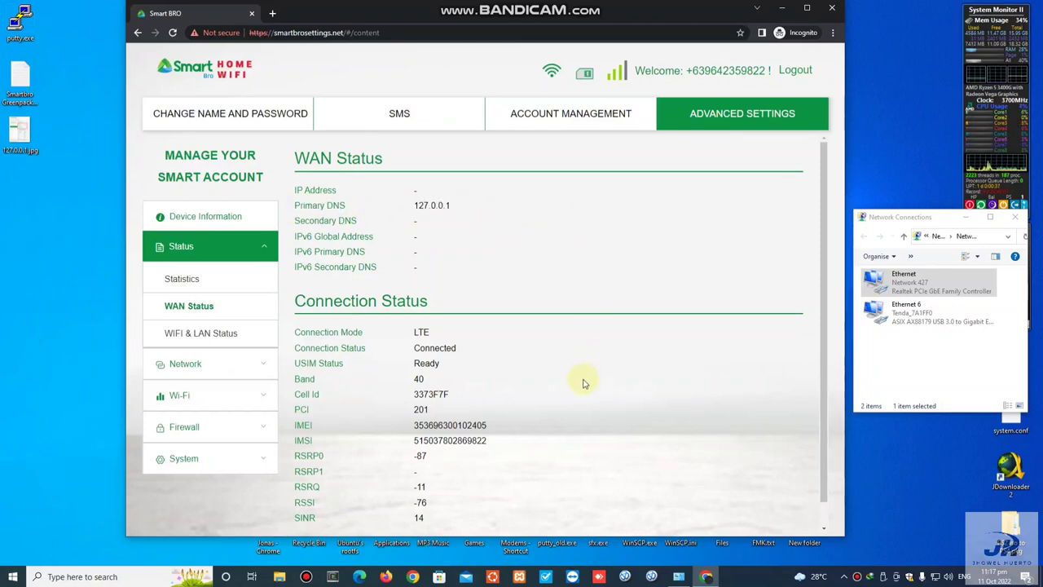
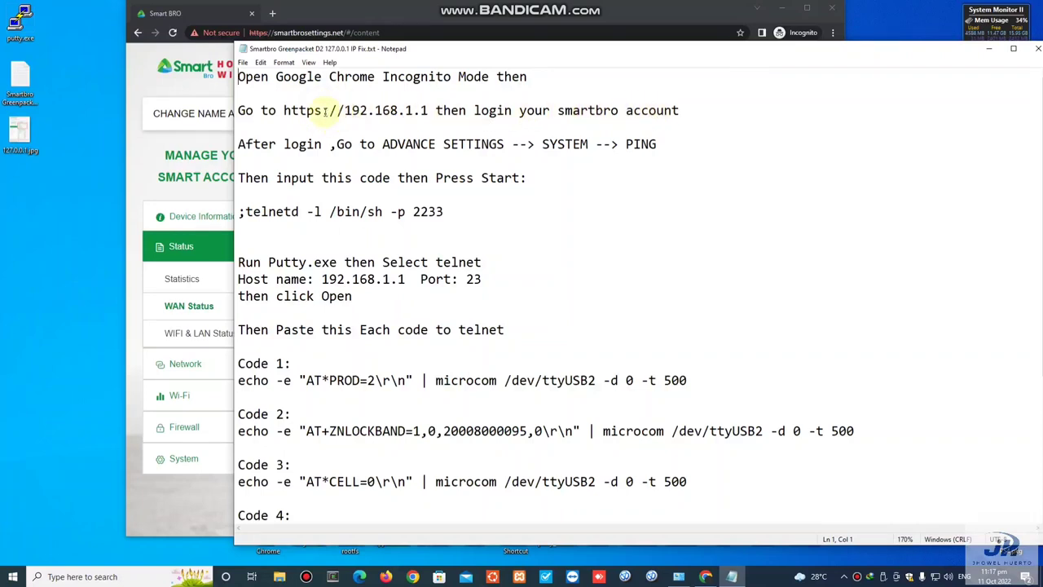
{"action": "left_click_drag", "start_coordinate": [284, 110], "coordinate": [344, 110]}
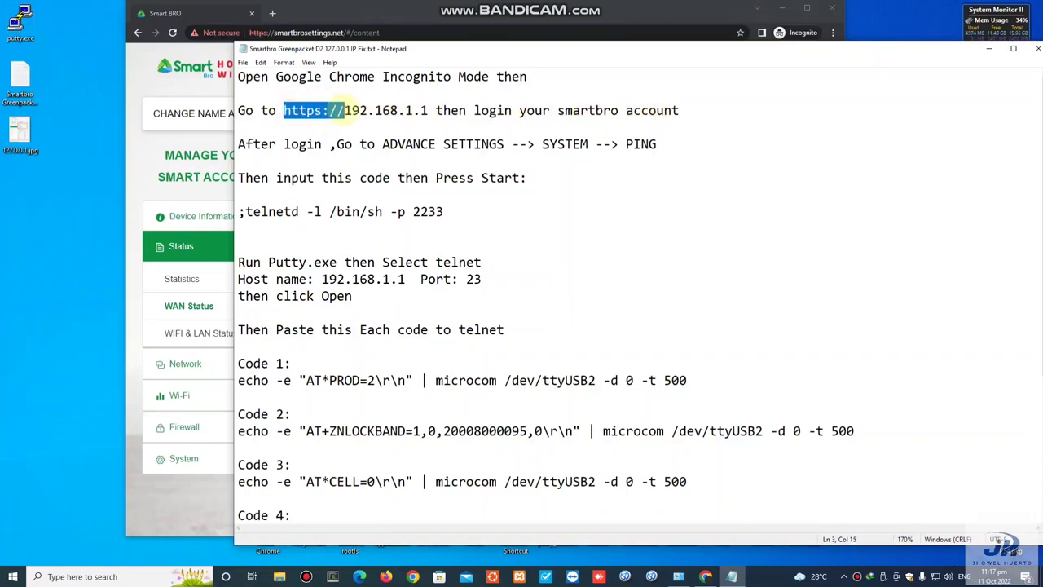
{"action": "left_click", "coordinate": [342, 110]}
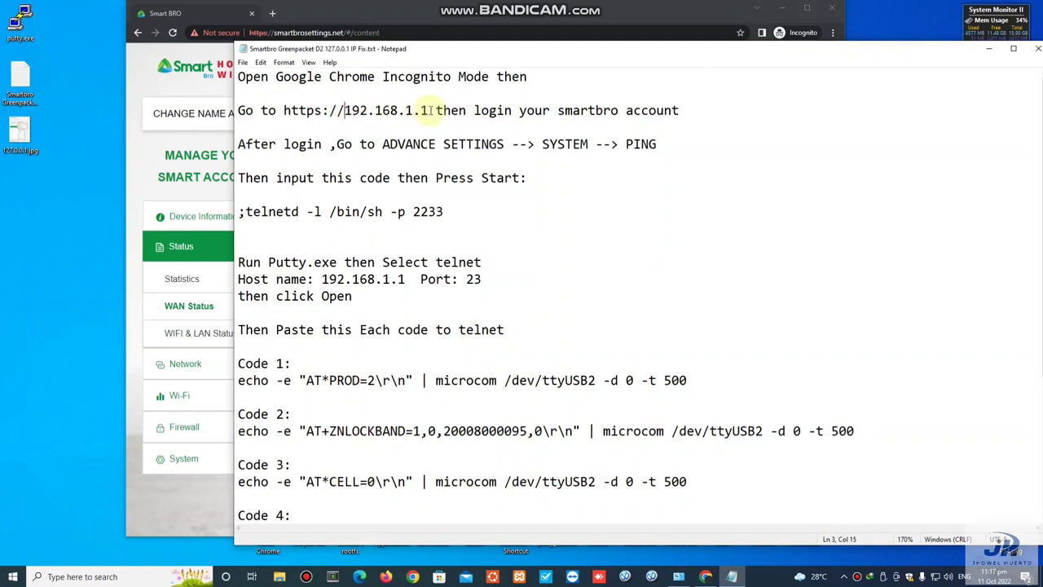
{"action": "left_click_drag", "start_coordinate": [284, 110], "coordinate": [319, 110]}
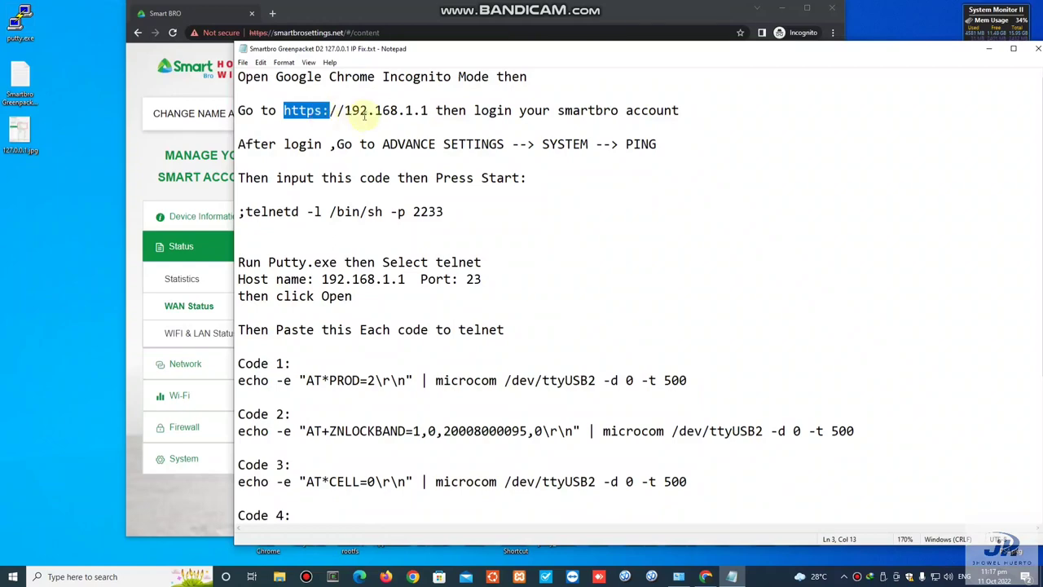
{"action": "left_click", "coordinate": [342, 110]}
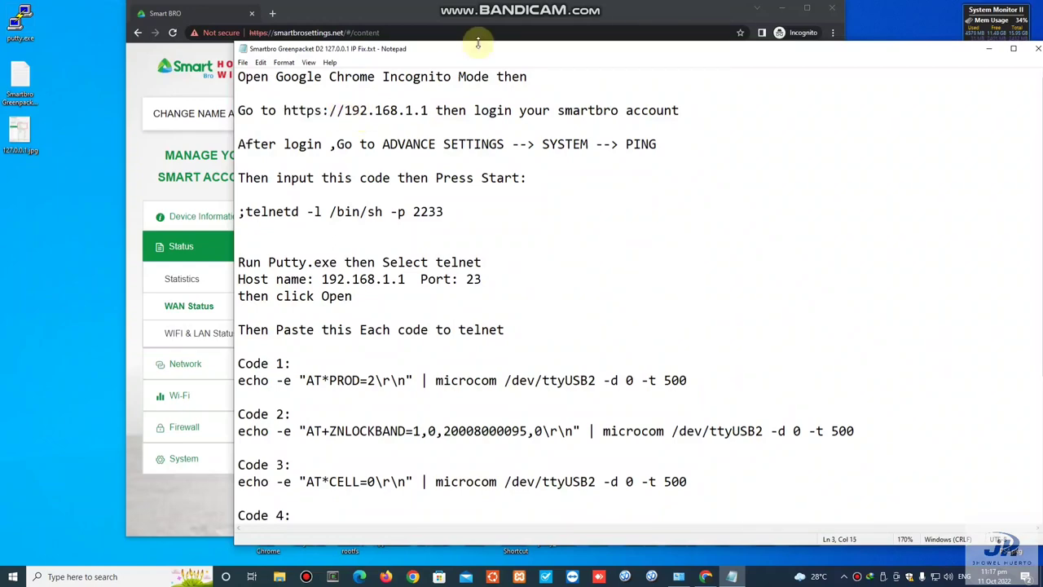
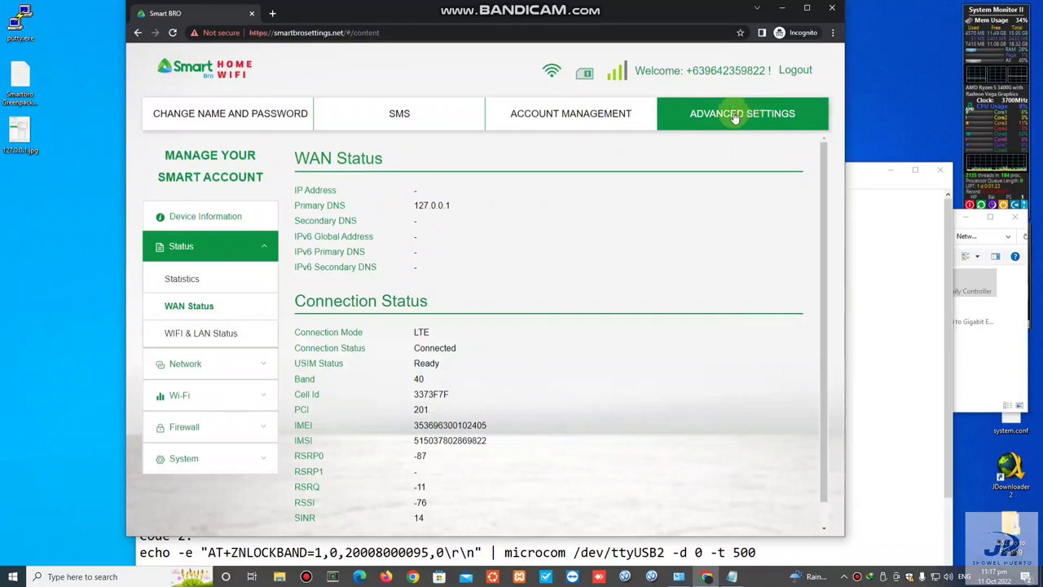
Step: Collapse the Status section and open the Ping Test page under System in Advanced Settings
{"action": "left_click", "coordinate": [258, 247]}
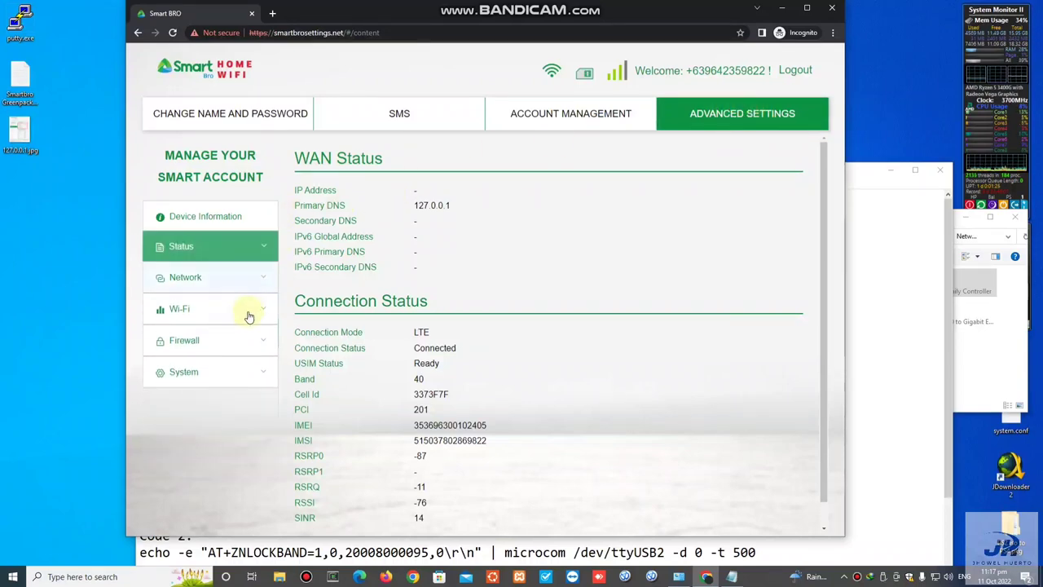
{"action": "left_click", "coordinate": [239, 373]}
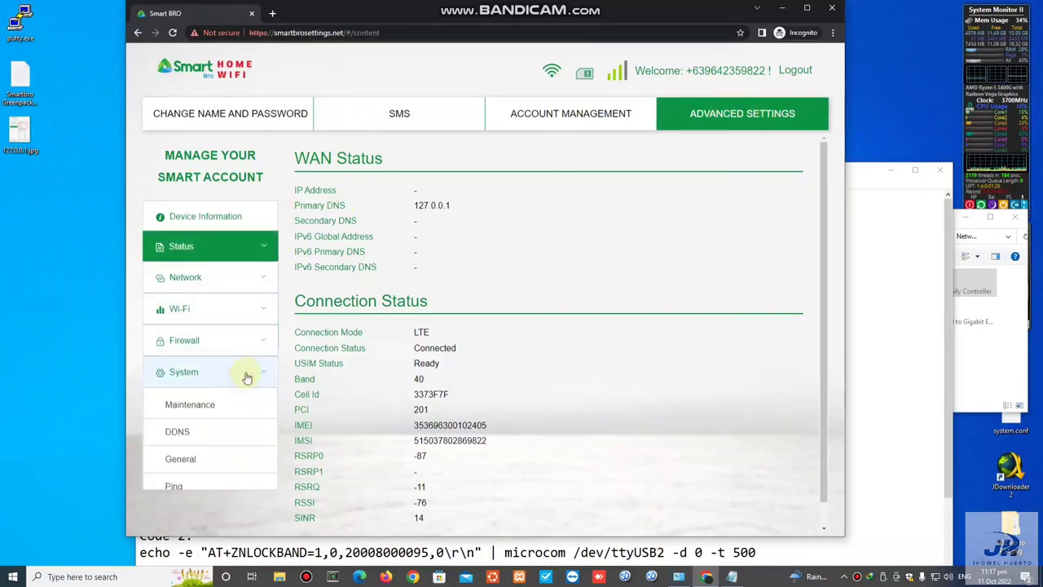
{"action": "left_click", "coordinate": [218, 488]}
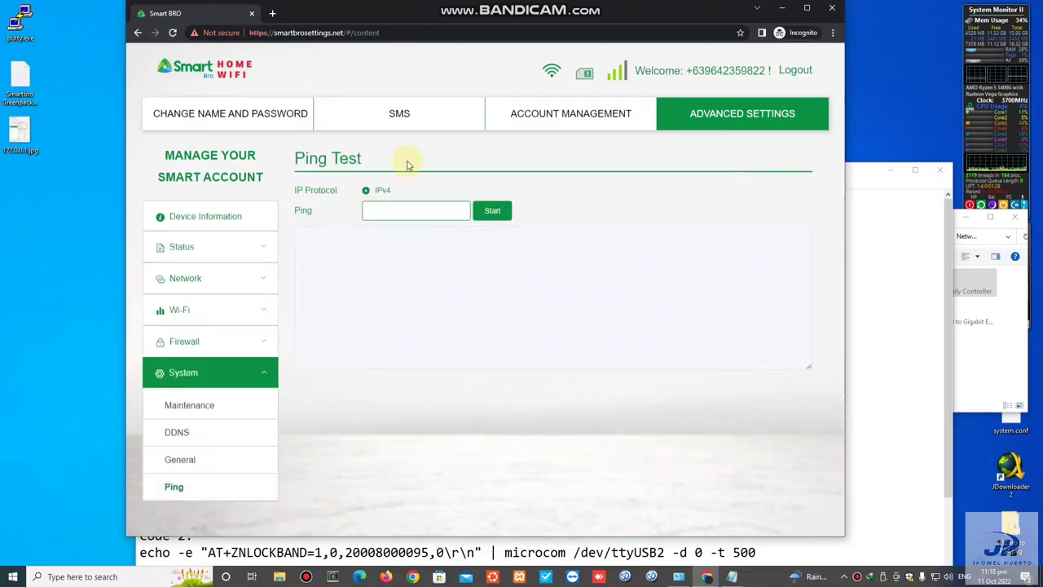
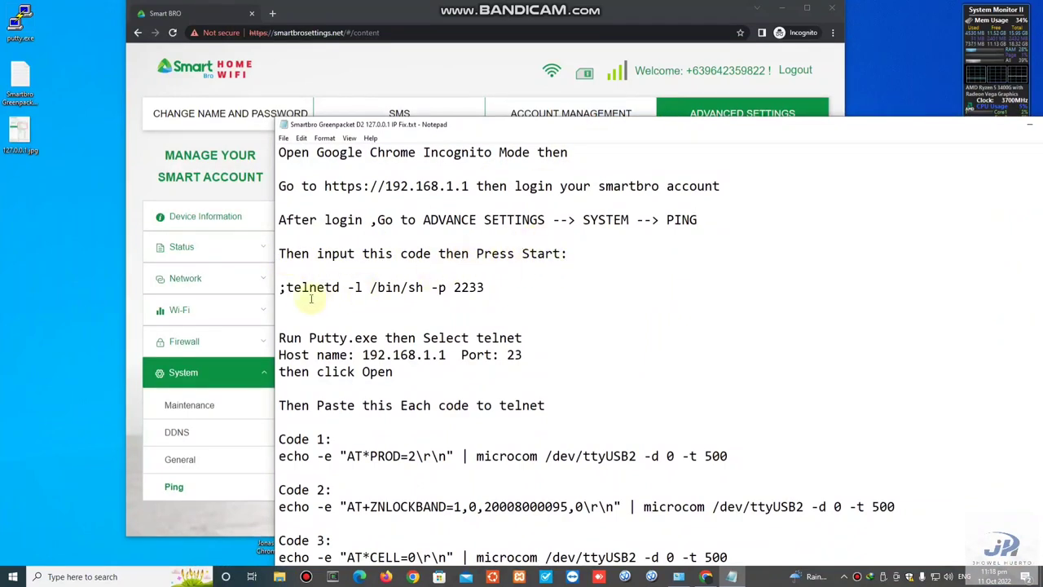
Step: Select the line ';telnetd -l /bin/sh -p 2233' in the Notepad instructions
{"action": "left_click_drag", "start_coordinate": [278, 288], "coordinate": [487, 288]}
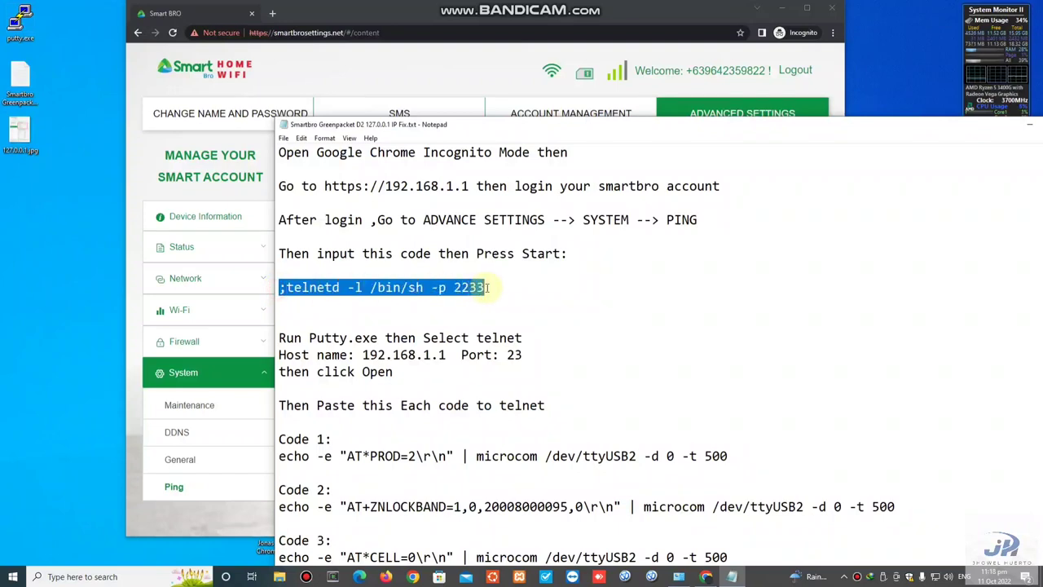
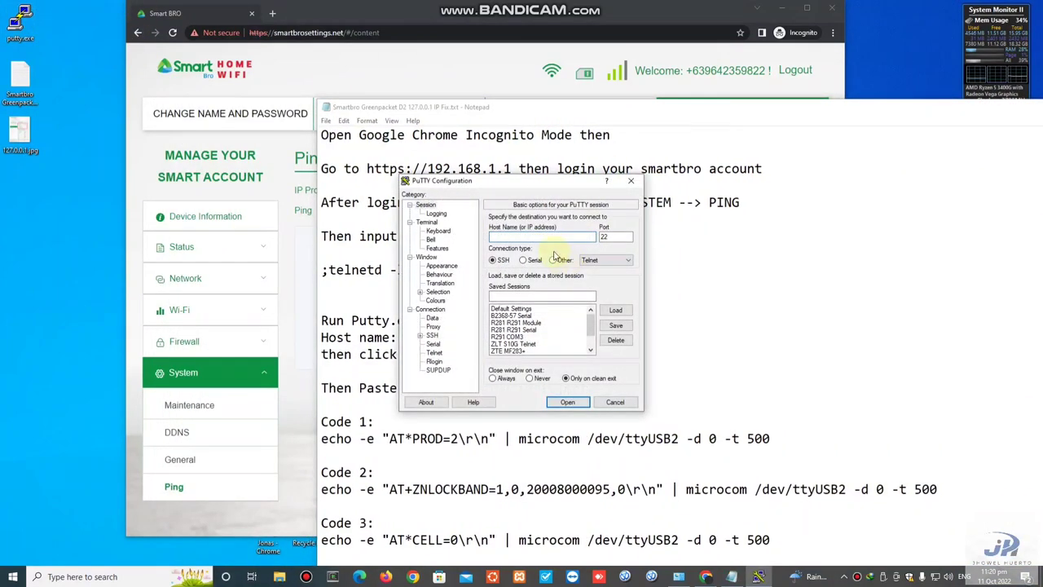
Step: Move the PuTTY Configuration window left, beside the Notepad instructions
{"action": "left_click_drag", "start_coordinate": [548, 181], "coordinate": [211, 205]}
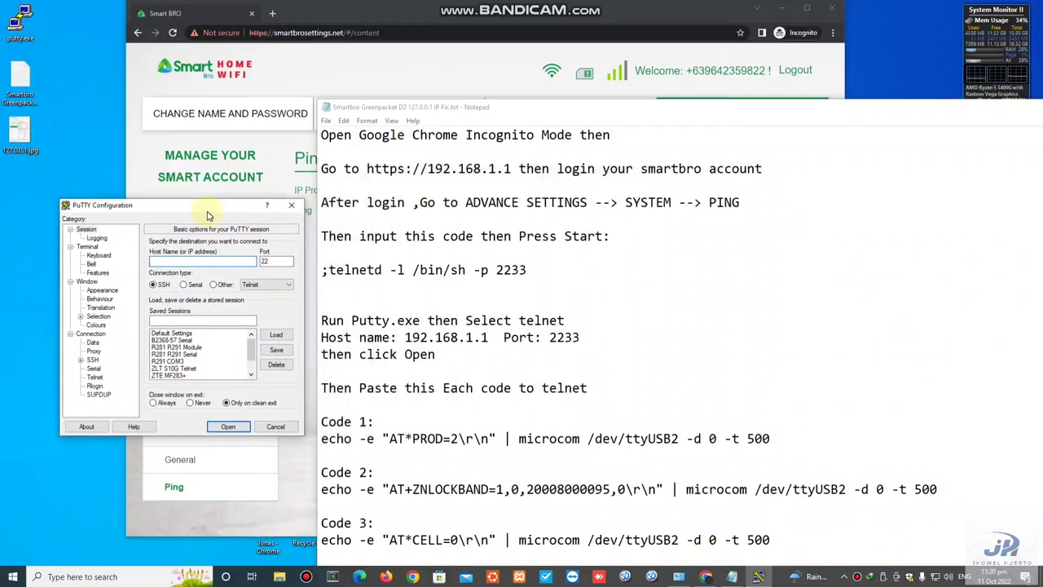
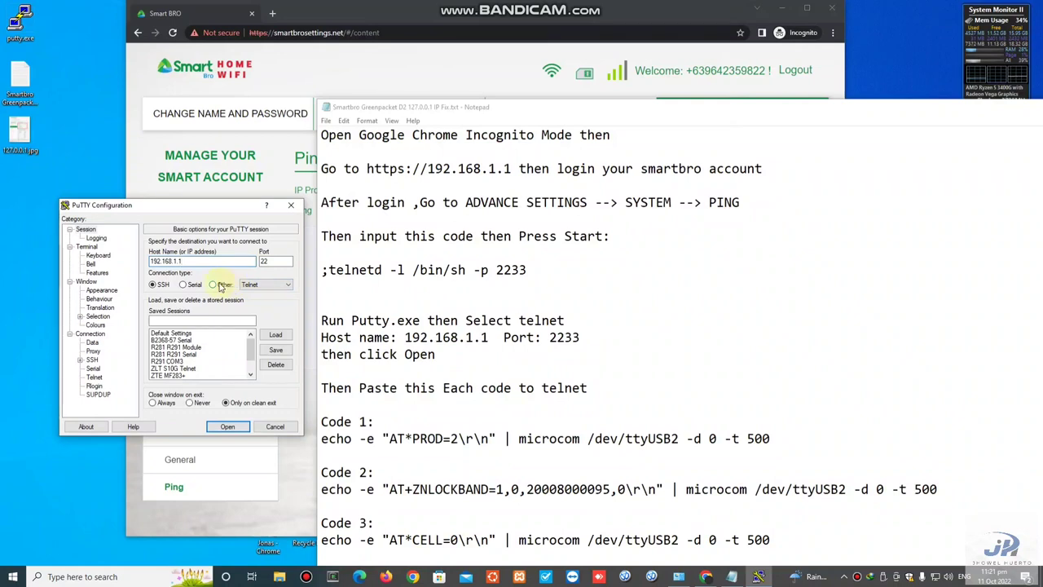
Step: Switch the 192.168.1.1 session's connection type to Telnet so the port becomes 23
{"action": "left_click", "coordinate": [261, 285]}
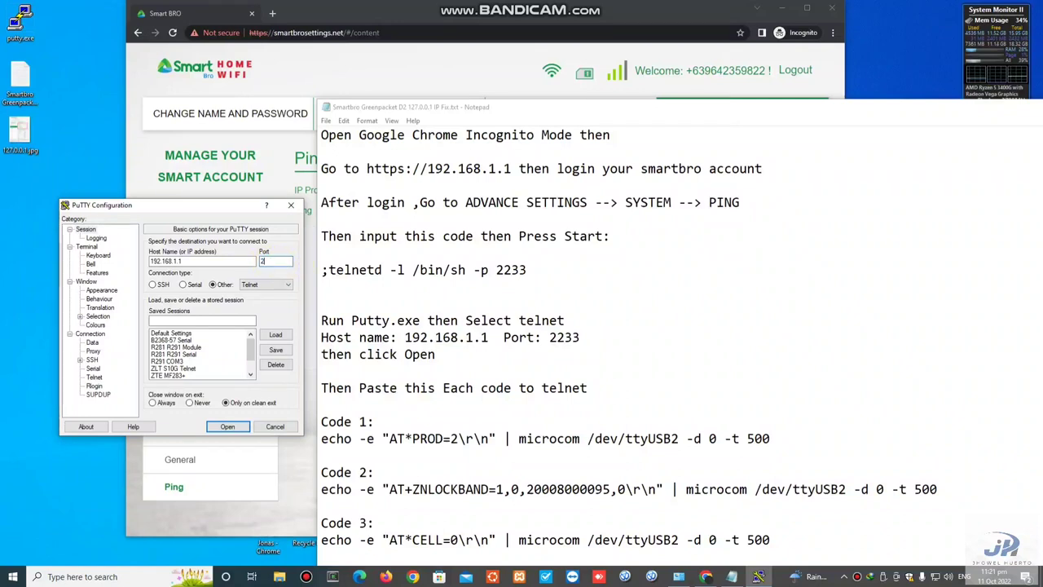
Step: Enter 2233 as the port for the Telnet session to 192.168.1.1
{"action": "type", "text": "2233"}
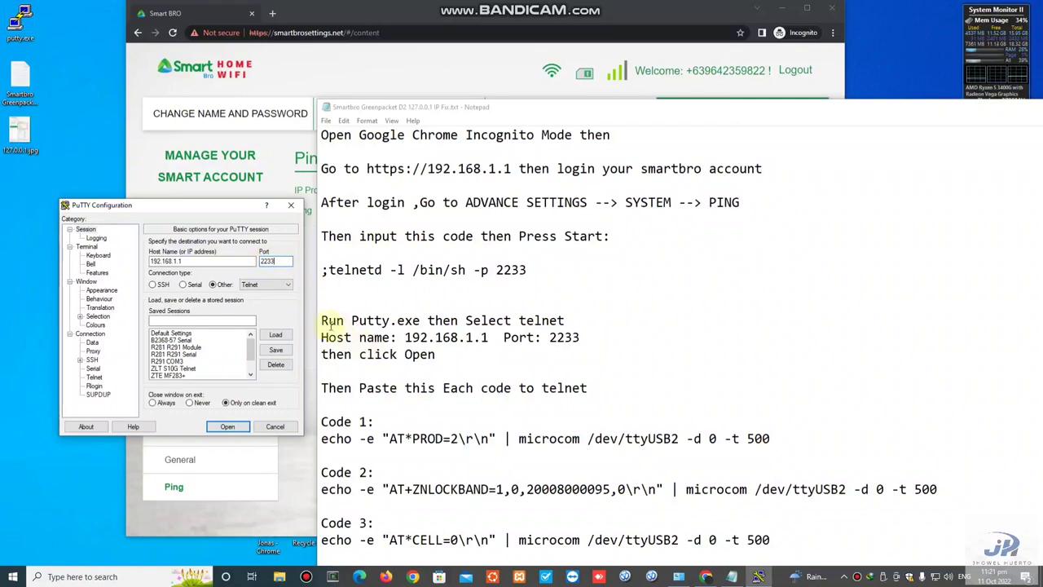
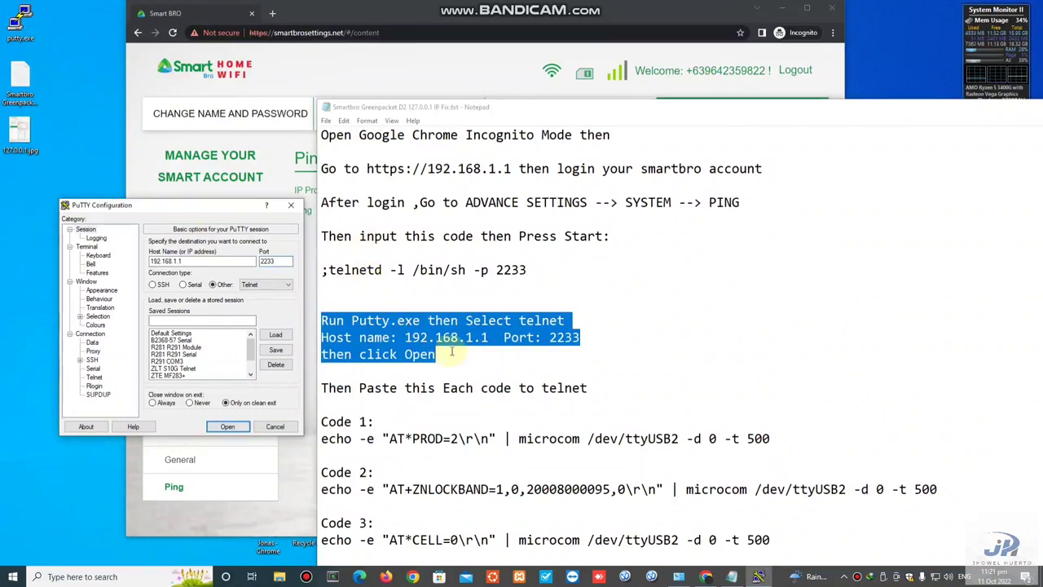
Step: Deselect the Notepad instructions and return to PuTTY, still set to Telnet 192.168.1.1 port 2233
{"action": "left_click", "coordinate": [438, 355]}
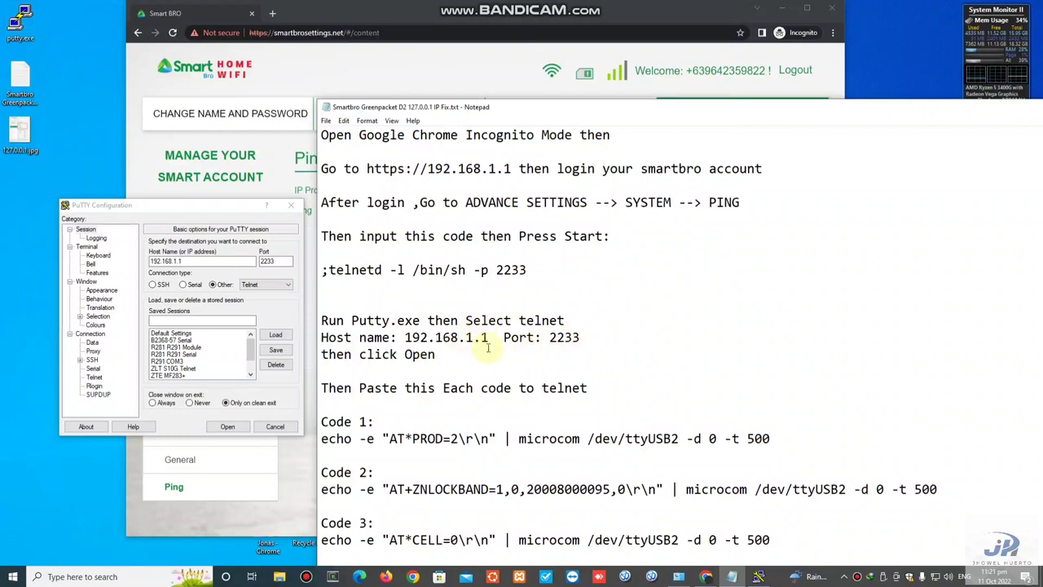
{"action": "left_click", "coordinate": [205, 208]}
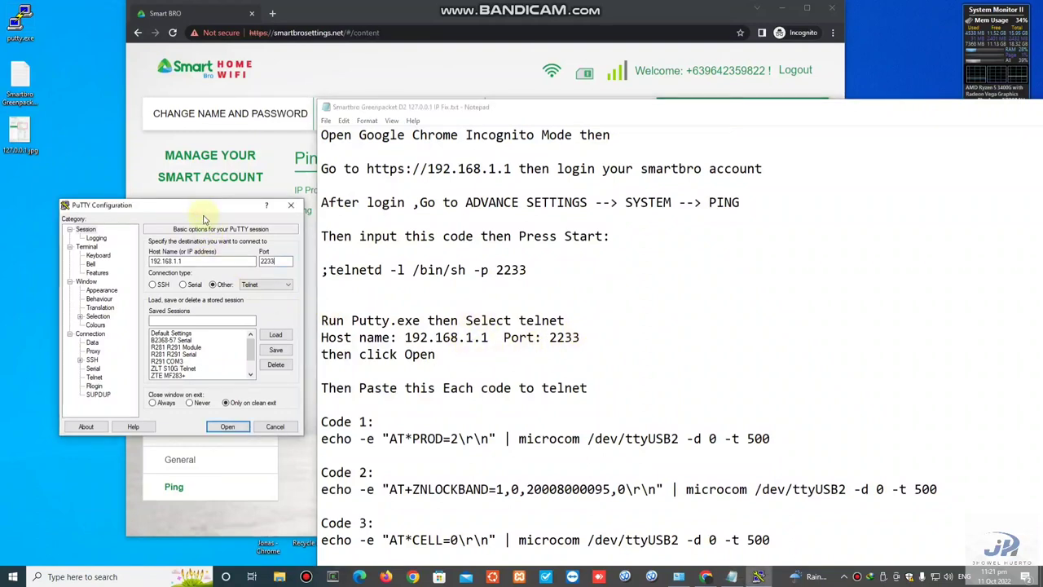
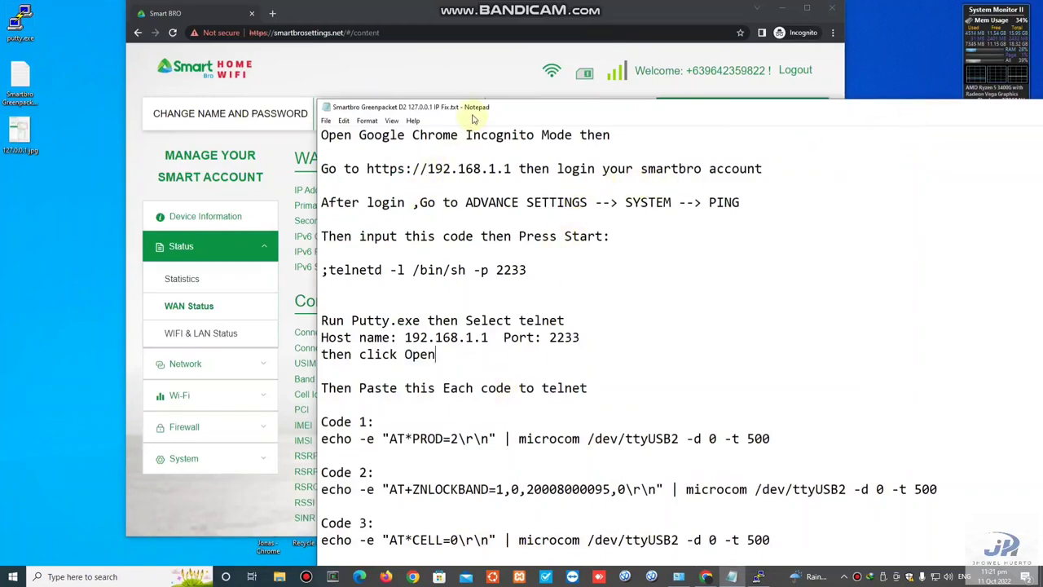
Step: Reposition the Notepad instructions file and scroll down to the Code 1–4 commands
{"action": "left_click_drag", "start_coordinate": [468, 115], "coordinate": [445, 52]}
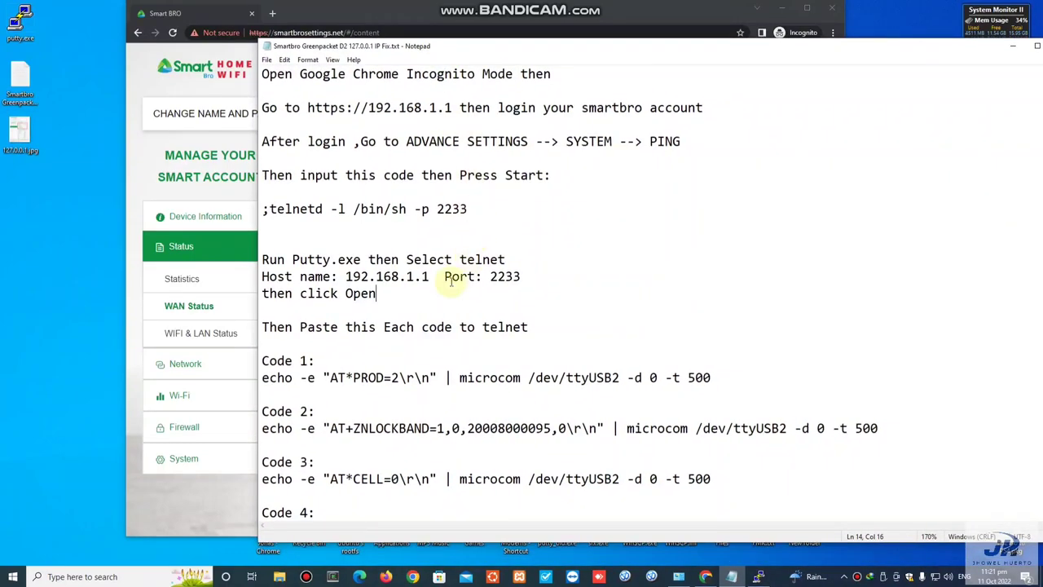
{"action": "left_click_drag", "start_coordinate": [266, 327], "coordinate": [278, 326]}
{"action": "left_click", "coordinate": [317, 361]}
{"action": "scroll", "coordinate": [452, 352], "scroll_direction": "down", "scroll_amount": 1}
{"action": "scroll", "coordinate": [452, 352], "scroll_direction": "down", "scroll_amount": 3}
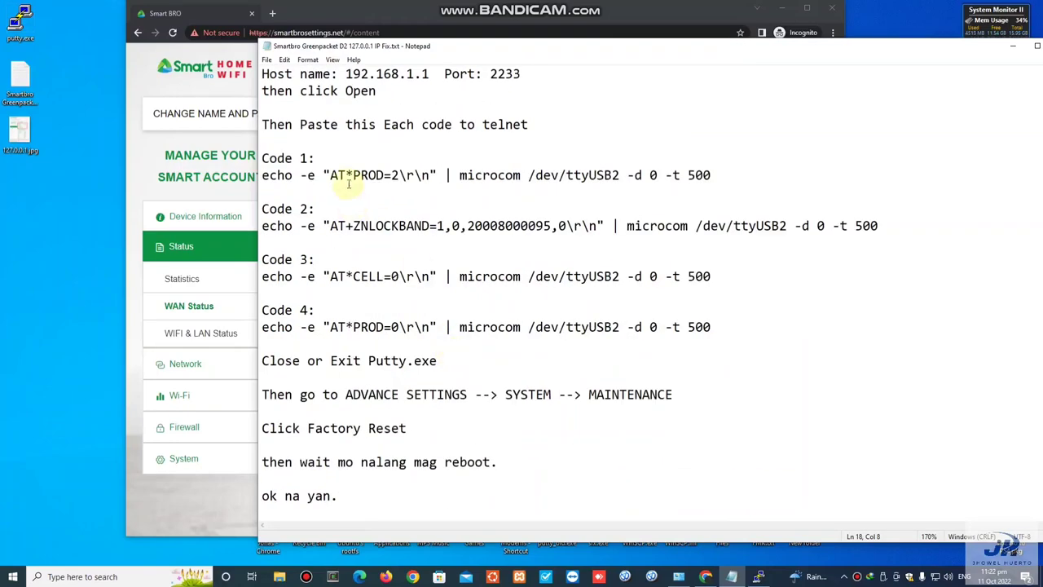
Step: Copy Code 1 (AT*PROD=2) from the notes and run it in the PuTTY telnet session, getting OK
{"action": "left_click_drag", "start_coordinate": [261, 176], "coordinate": [747, 174]}
{"action": "right_click", "coordinate": [694, 184]}
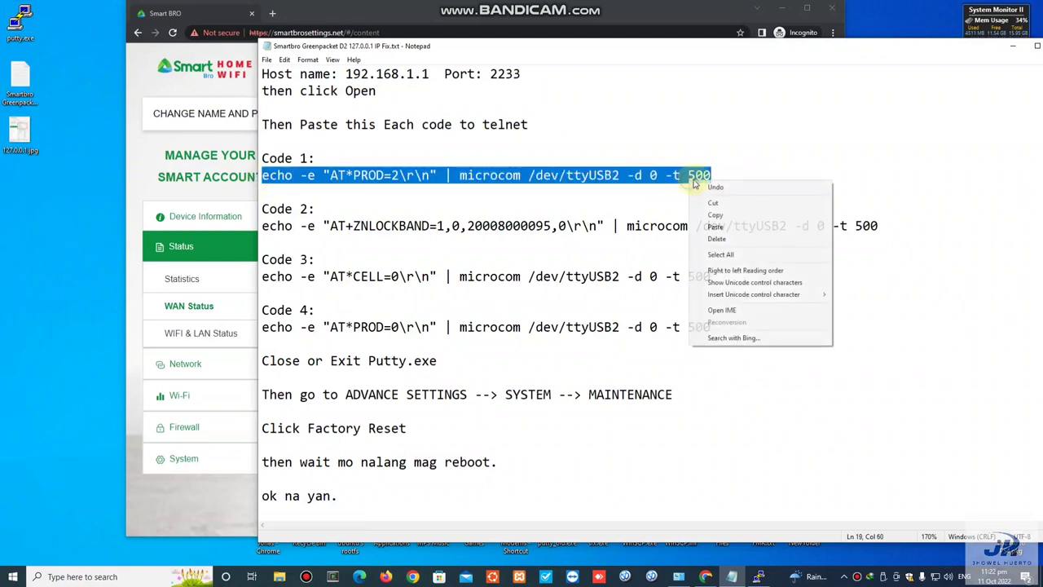
{"action": "left_click", "coordinate": [725, 216]}
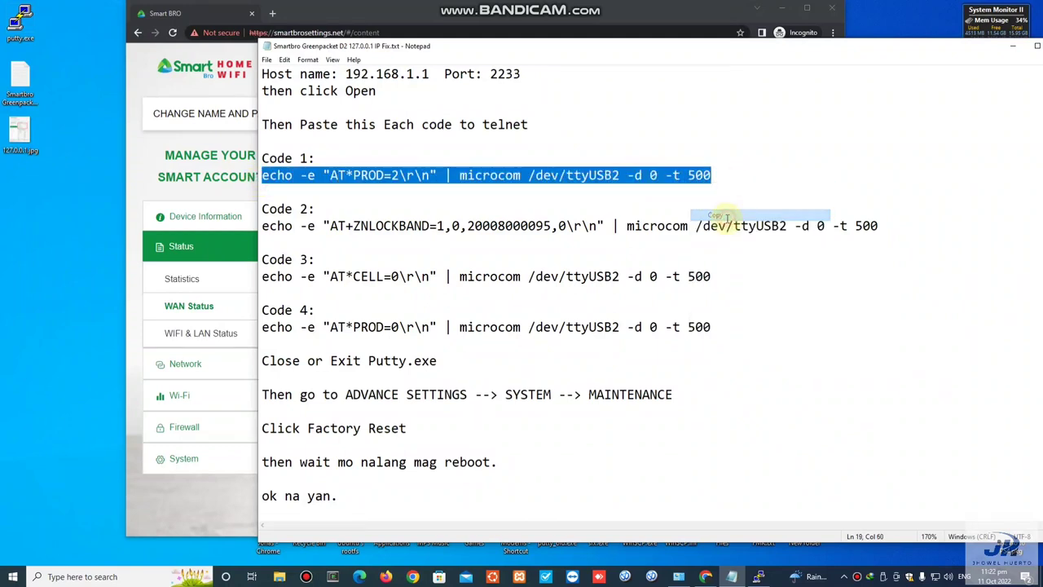
{"action": "left_click", "coordinate": [758, 576]}
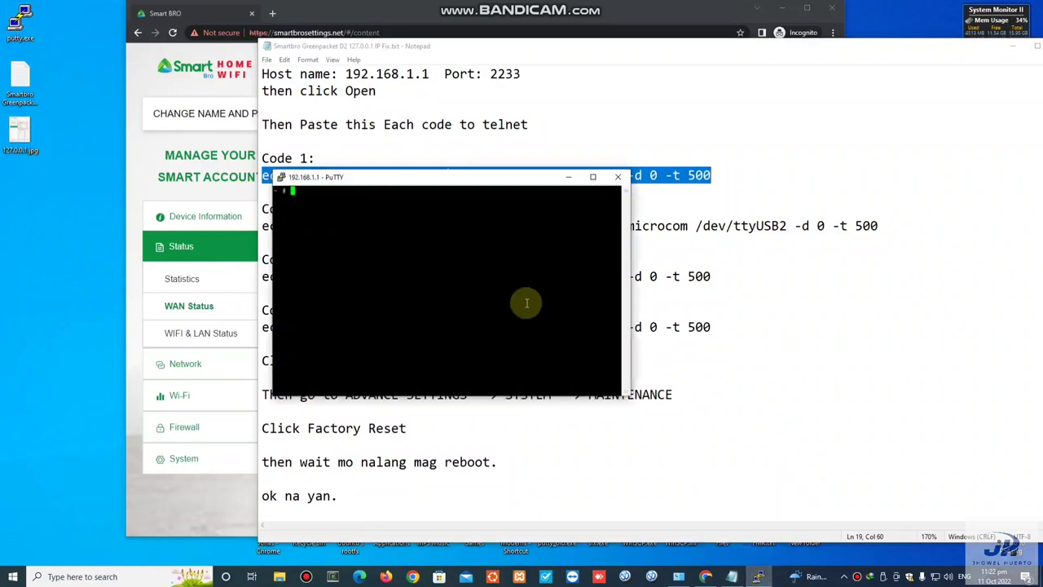
{"action": "right_click", "coordinate": [472, 219]}
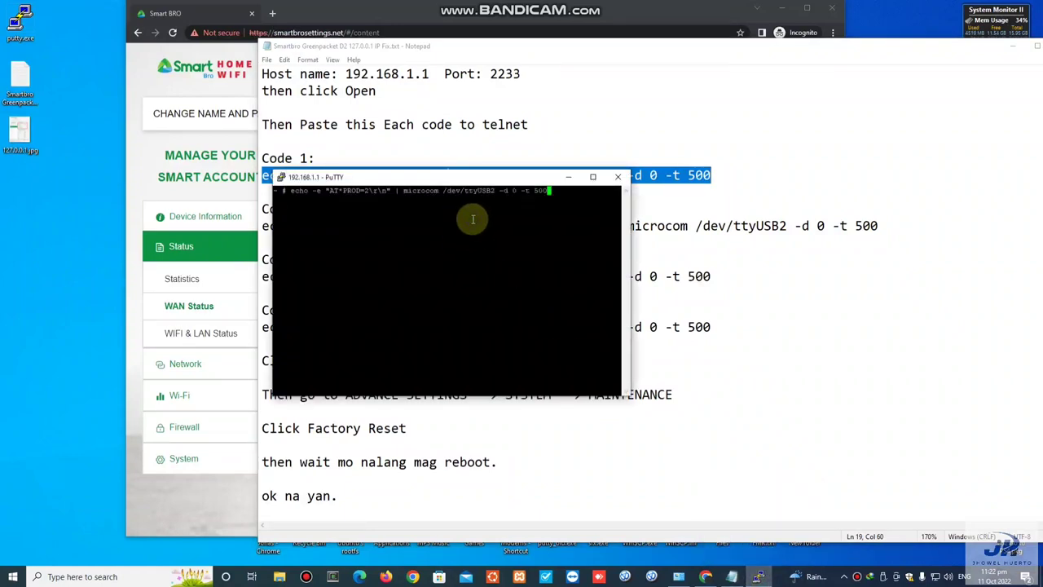
{"action": "key", "text": "Return"}
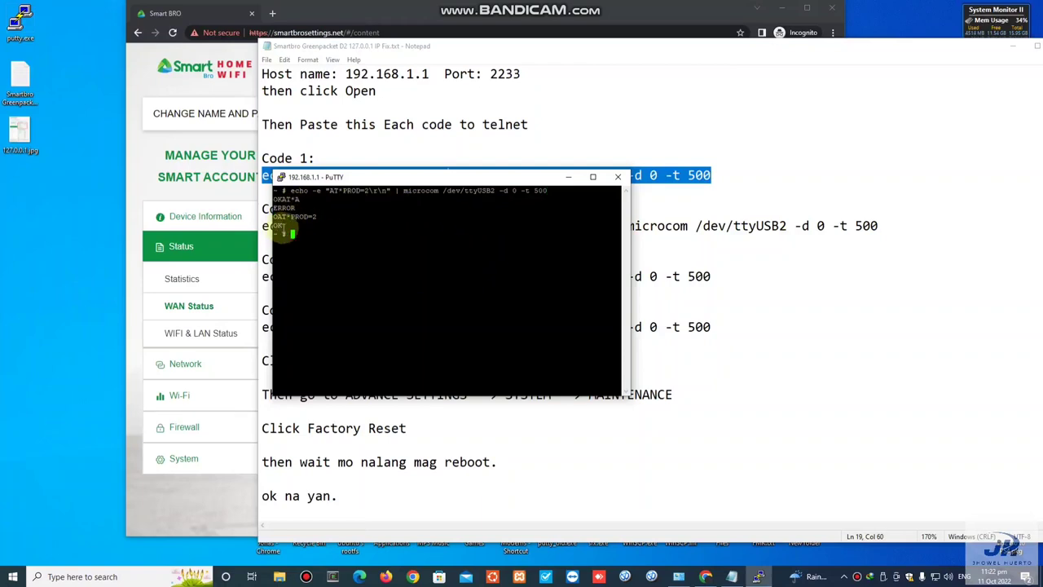
{"action": "left_click_drag", "start_coordinate": [273, 214], "coordinate": [287, 229]}
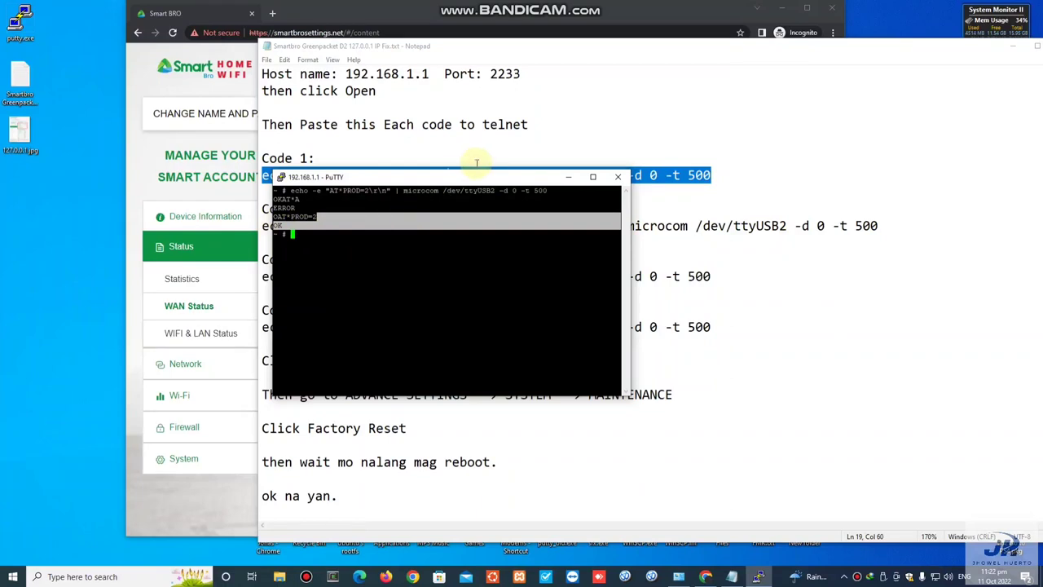
{"action": "left_click_drag", "start_coordinate": [469, 179], "coordinate": [528, 209]}
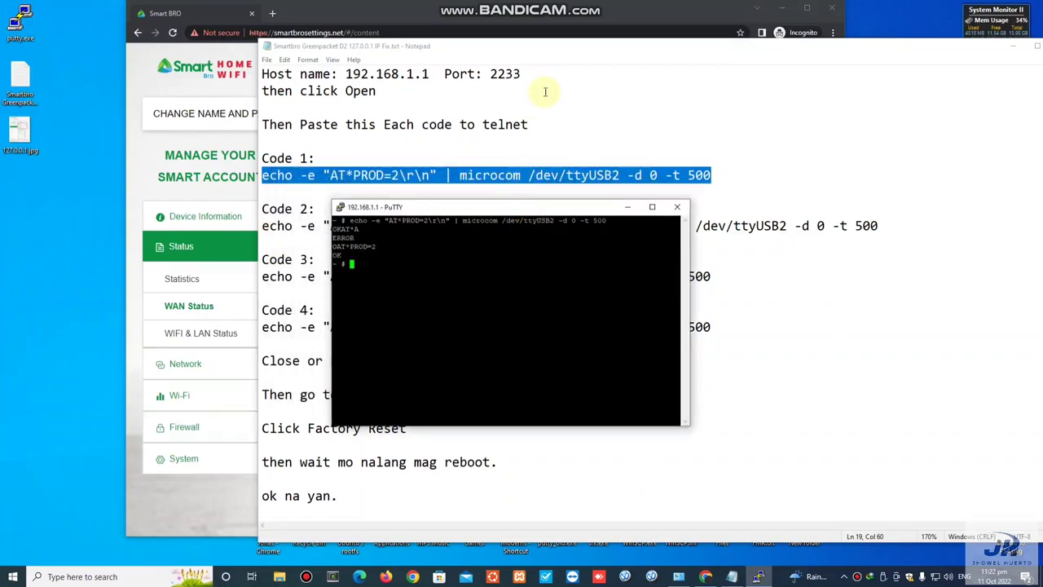
{"action": "left_click", "coordinate": [554, 47]}
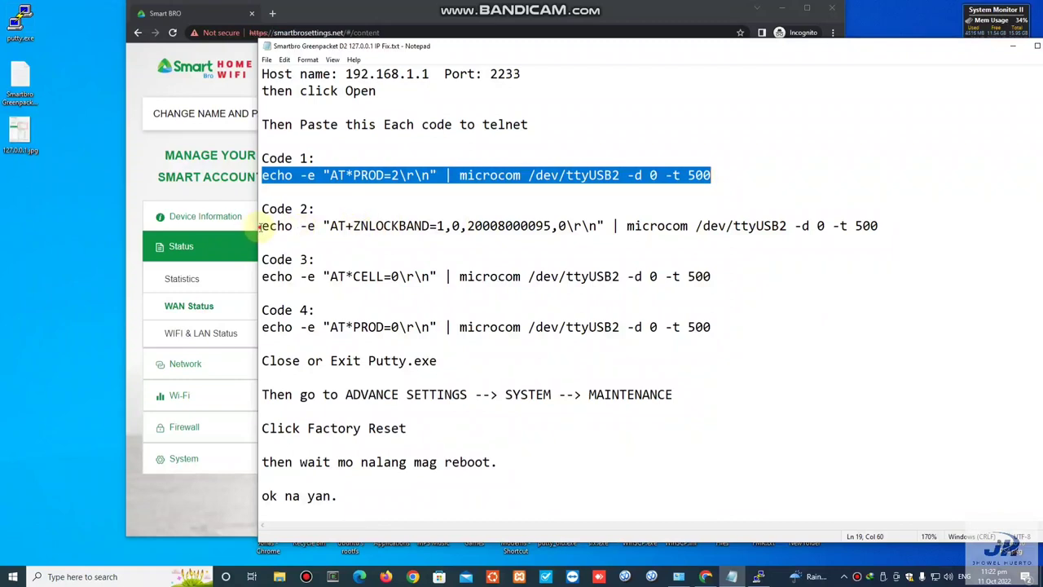
{"action": "left_click_drag", "start_coordinate": [259, 228], "coordinate": [905, 225]}
{"action": "right_click", "coordinate": [804, 242]}
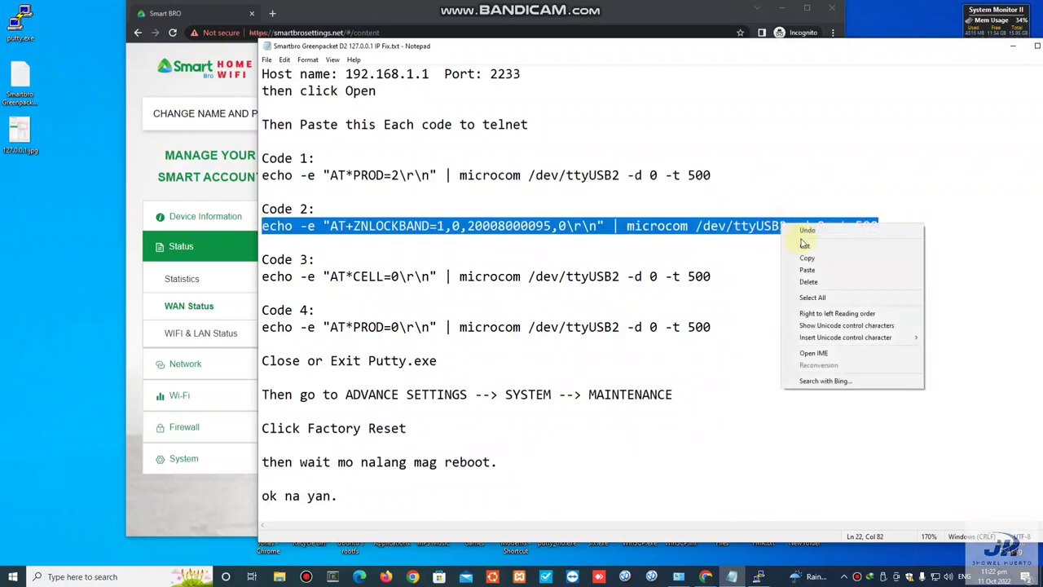
{"action": "left_click", "coordinate": [807, 258]}
{"action": "left_click", "coordinate": [758, 576]}
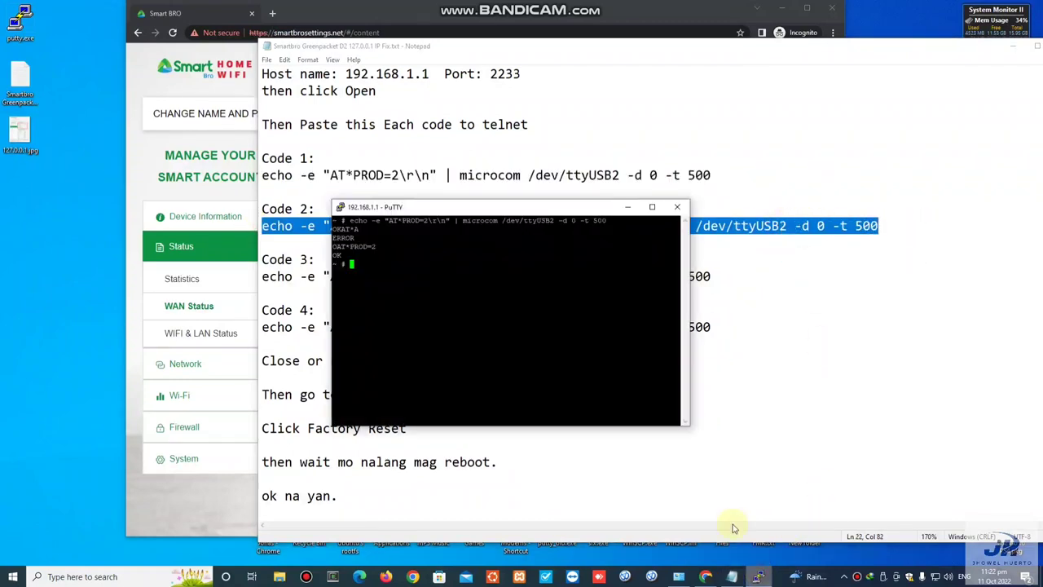
{"action": "right_click", "coordinate": [527, 276]}
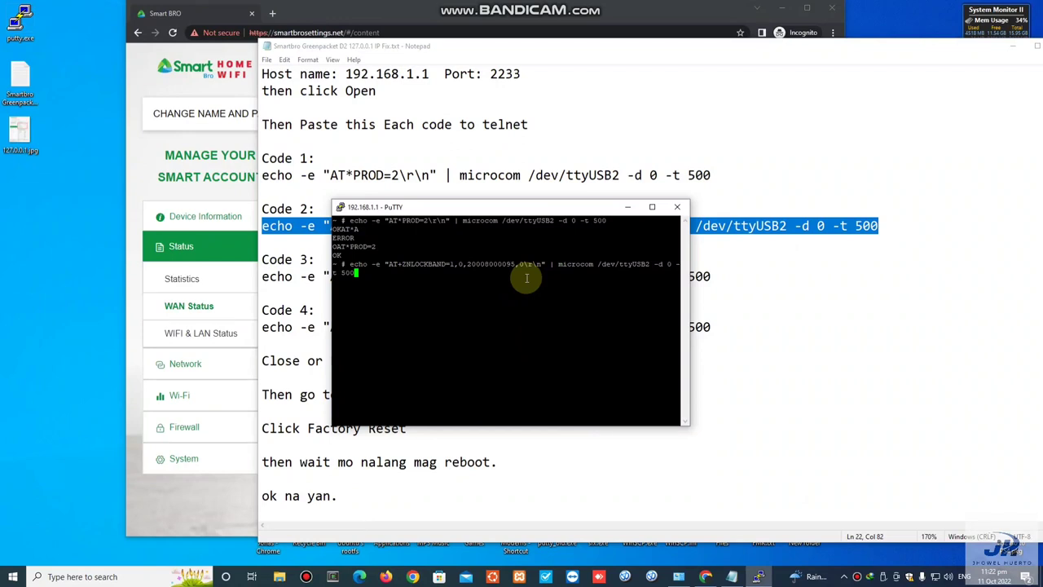
{"action": "key", "text": "Return"}
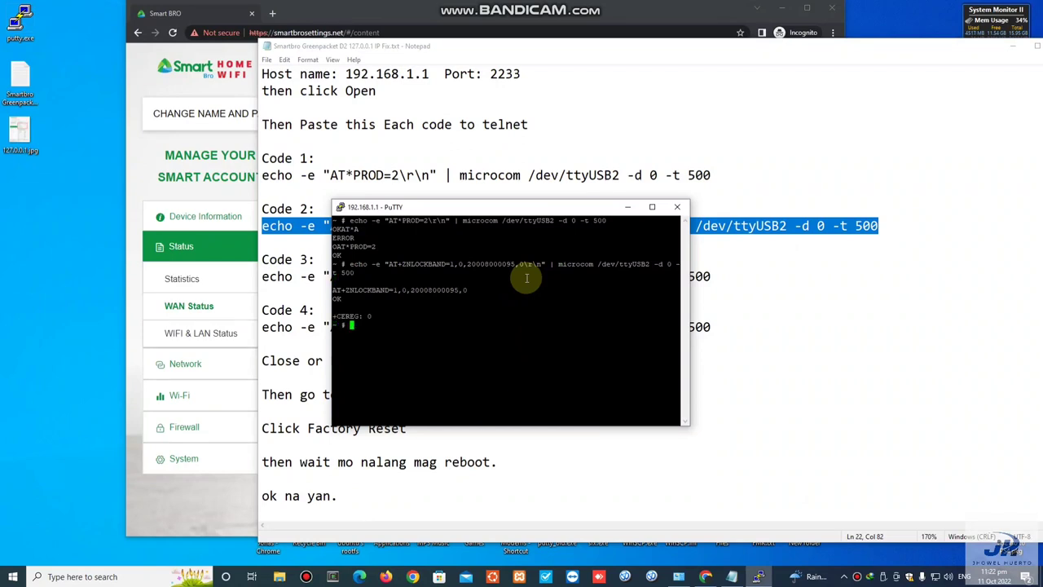
{"action": "triple_click", "coordinate": [337, 299]}
{"action": "left_click", "coordinate": [494, 47]}
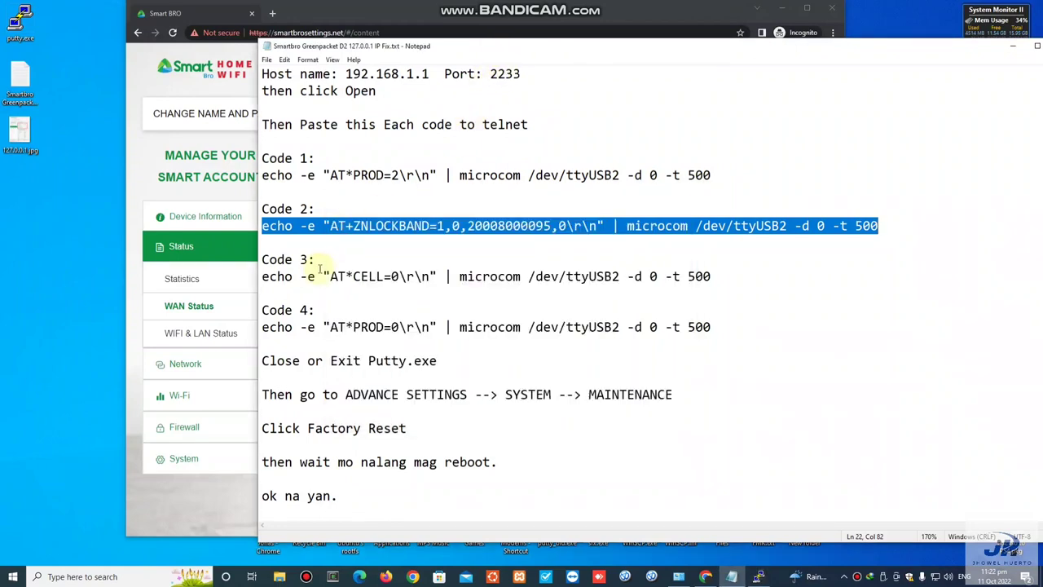
Step: Copy Code 3 (AT*CELL=0) from the notes and run it in the PuTTY session
{"action": "left_click_drag", "start_coordinate": [260, 277], "coordinate": [715, 276]}
{"action": "right_click", "coordinate": [701, 277]}
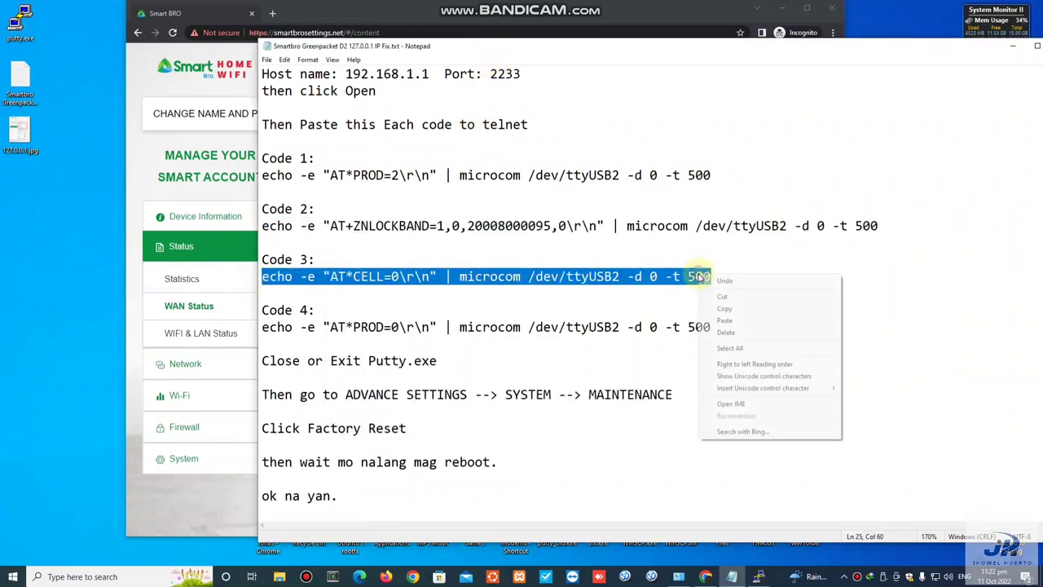
{"action": "left_click", "coordinate": [724, 308]}
{"action": "left_click", "coordinate": [758, 577]}
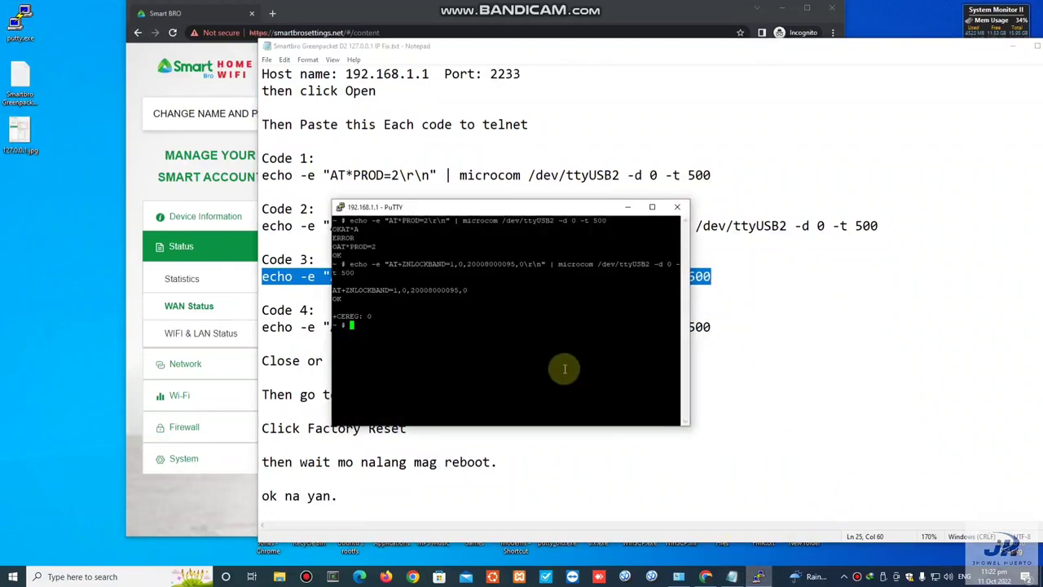
{"action": "right_click", "coordinate": [551, 318]}
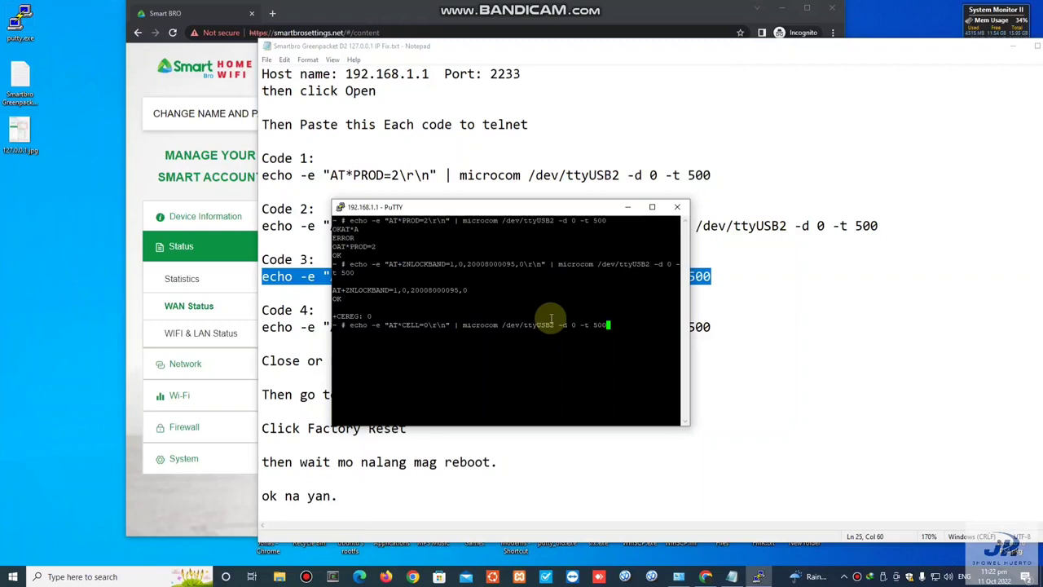
{"action": "key", "text": "Return"}
{"action": "left_click_drag", "start_coordinate": [342, 368], "coordinate": [341, 355]}
{"action": "left_click", "coordinate": [343, 367]}
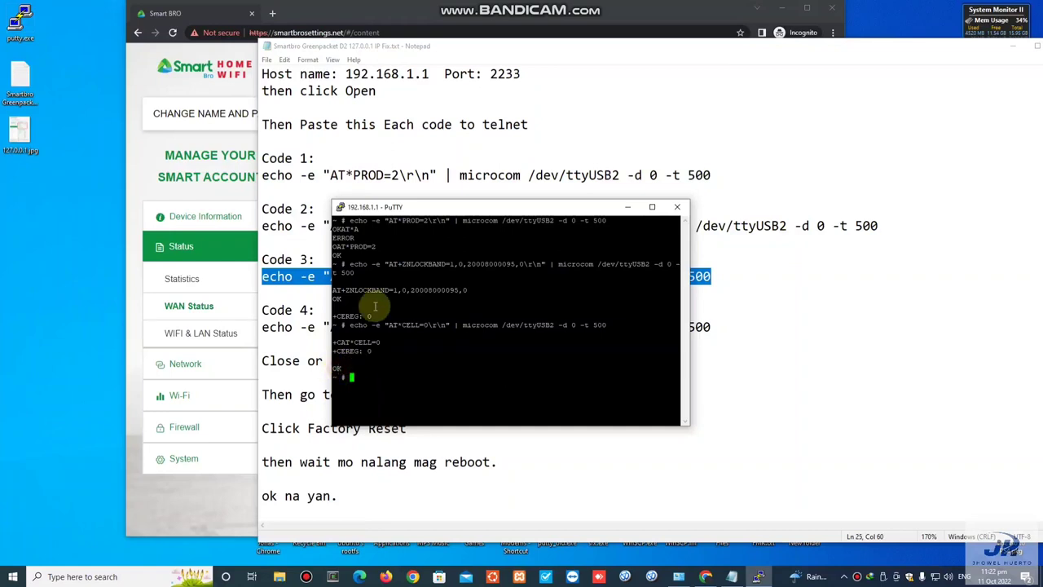
Step: Copy and run Code 4 (AT*PROD=0) in PuTTY, then move the terminal window aside
{"action": "left_click", "coordinate": [456, 49]}
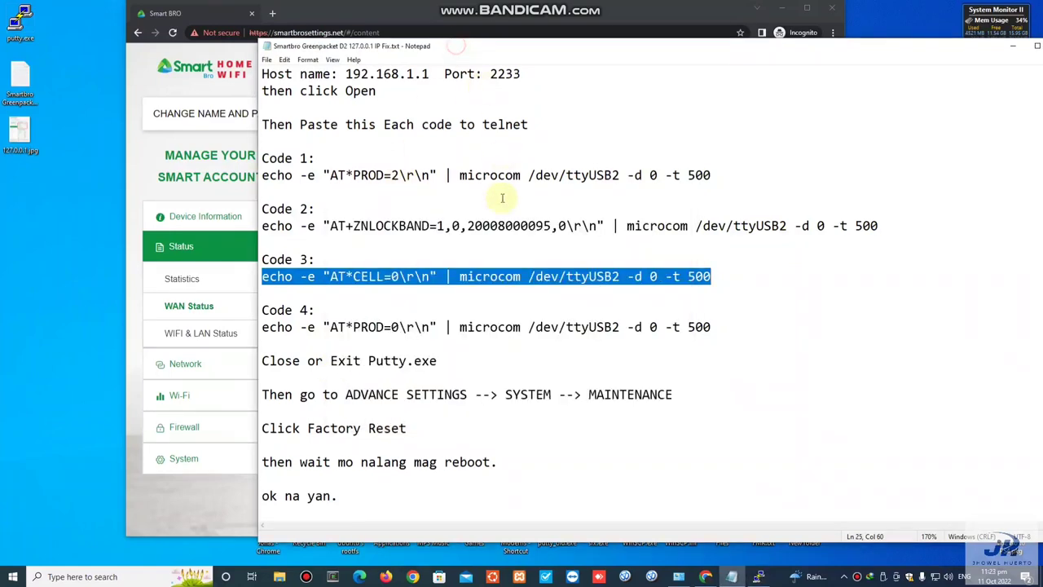
{"action": "left_click", "coordinate": [715, 328]}
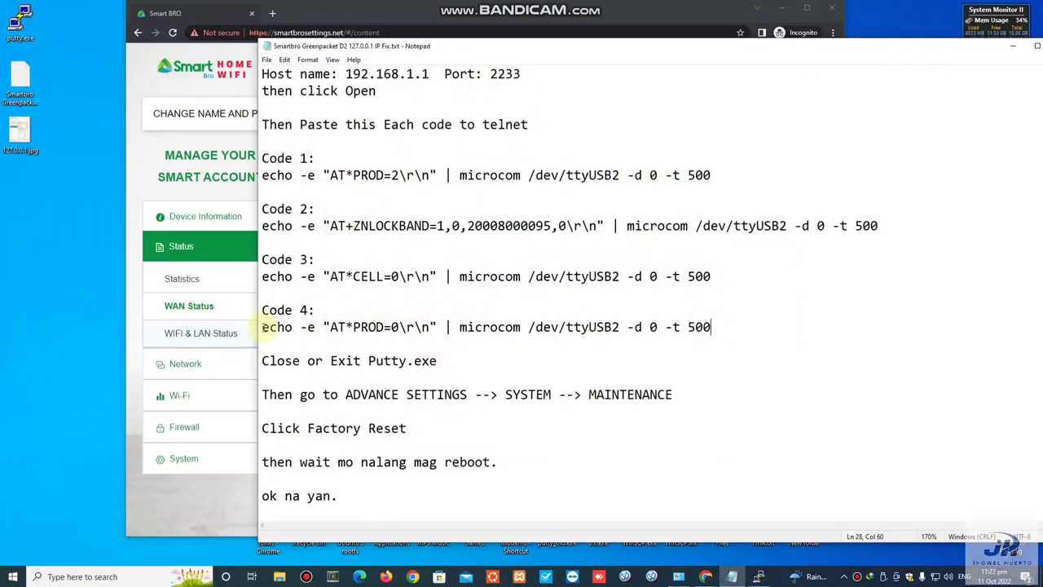
{"action": "left_click_drag", "start_coordinate": [262, 327], "coordinate": [315, 327]}
{"action": "left_click_drag", "start_coordinate": [421, 327], "coordinate": [740, 326]}
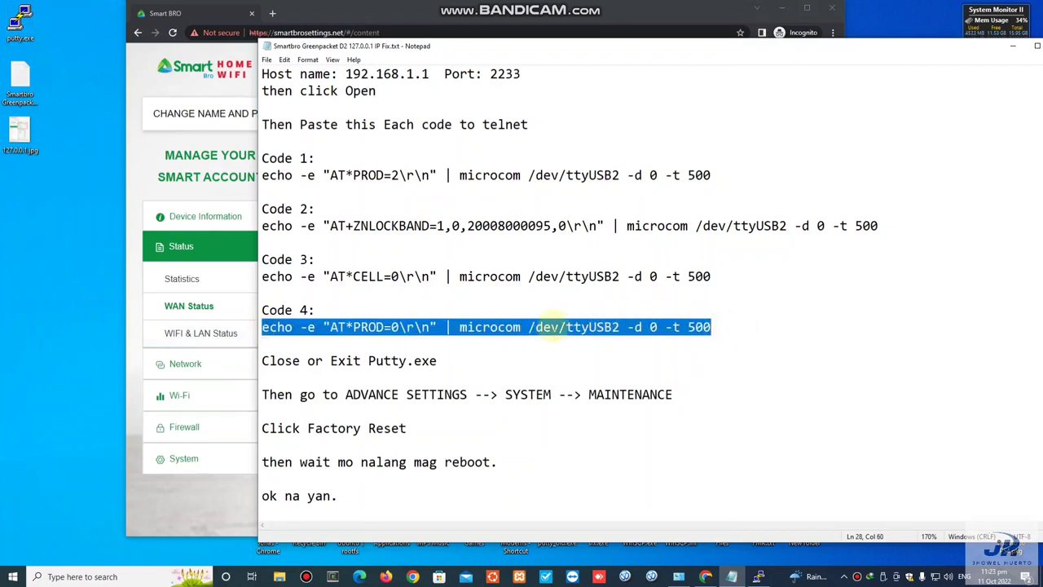
{"action": "right_click", "coordinate": [554, 326]}
{"action": "left_click", "coordinate": [584, 356]}
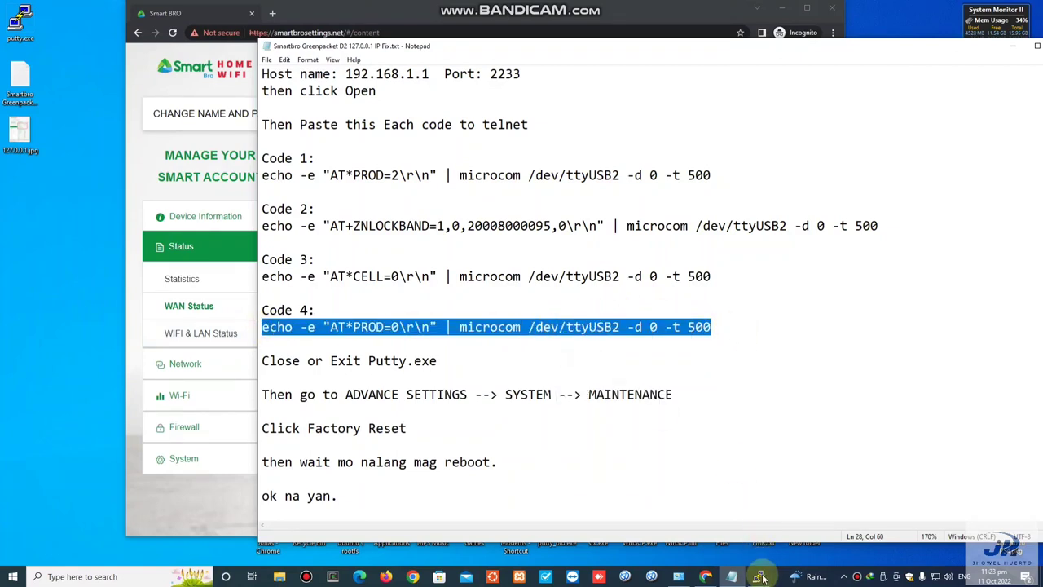
{"action": "left_click", "coordinate": [759, 576]}
{"action": "right_click", "coordinate": [573, 299]}
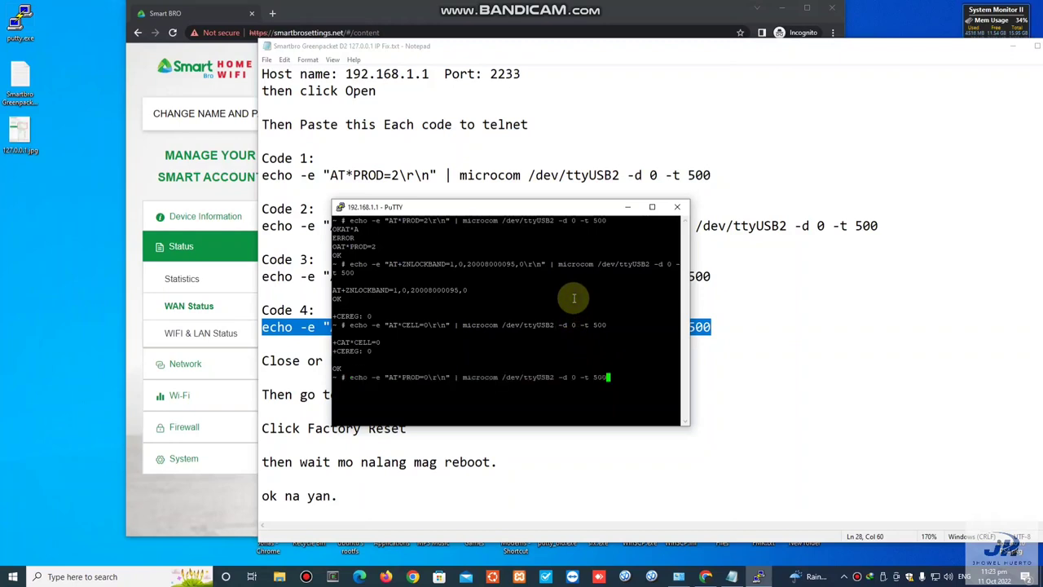
{"action": "key", "text": "Return"}
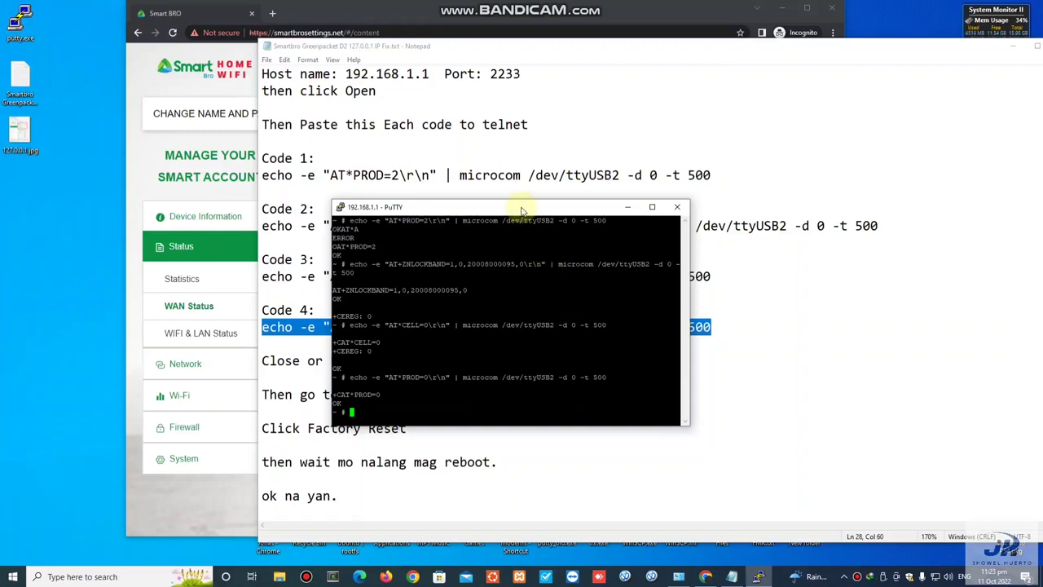
{"action": "left_click_drag", "start_coordinate": [522, 207], "coordinate": [569, 165]}
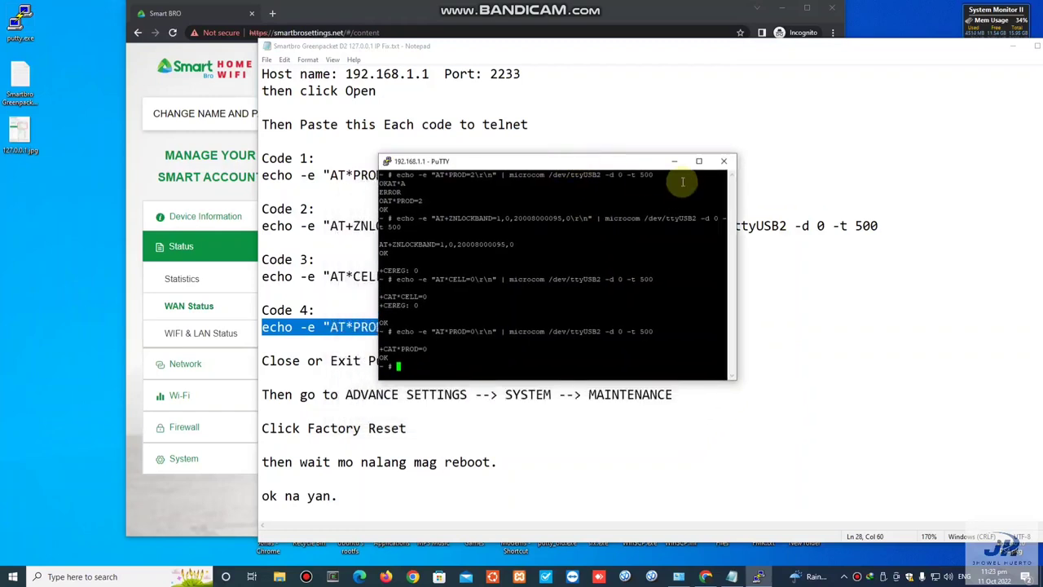
Step: Close the PuTTY session with confirmation and highlight the ADVANCE SETTINGS --> SYSTEM --> MAINTENANCE line in the notes
{"action": "left_click", "coordinate": [724, 161]}
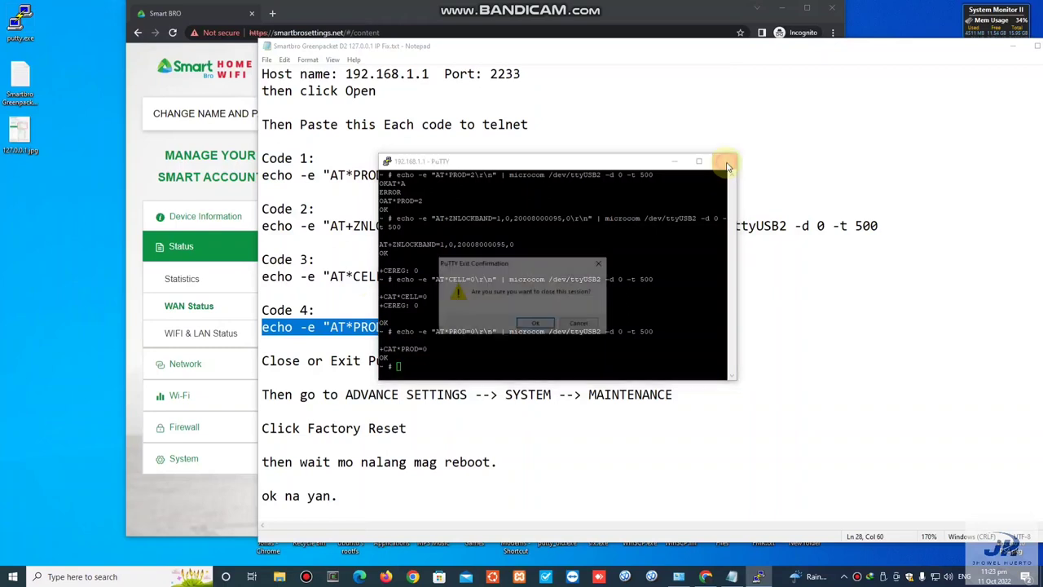
{"action": "left_click", "coordinate": [541, 325]}
{"action": "left_click", "coordinate": [364, 361]}
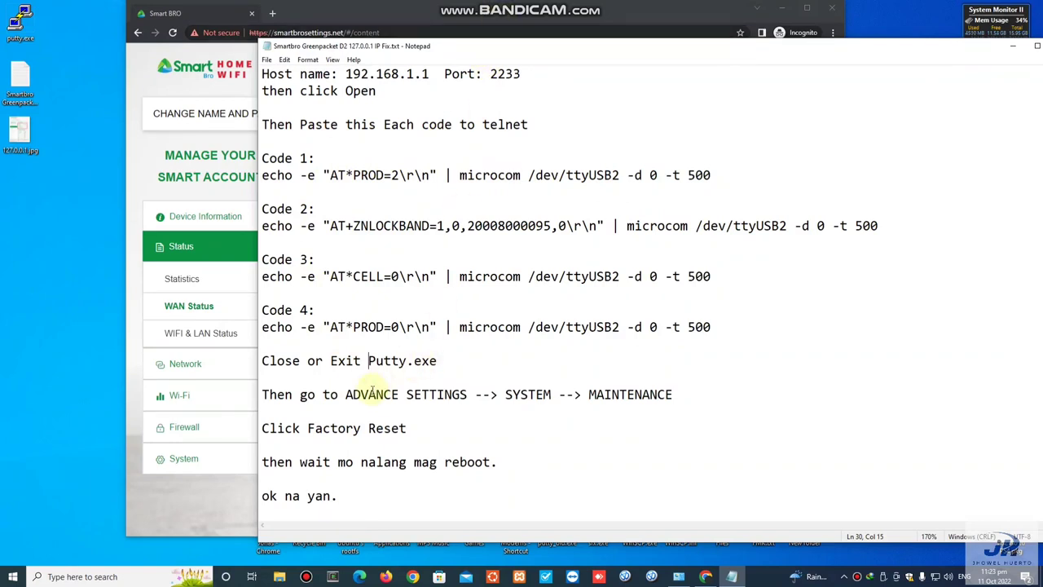
{"action": "left_click_drag", "start_coordinate": [346, 397], "coordinate": [674, 394]}
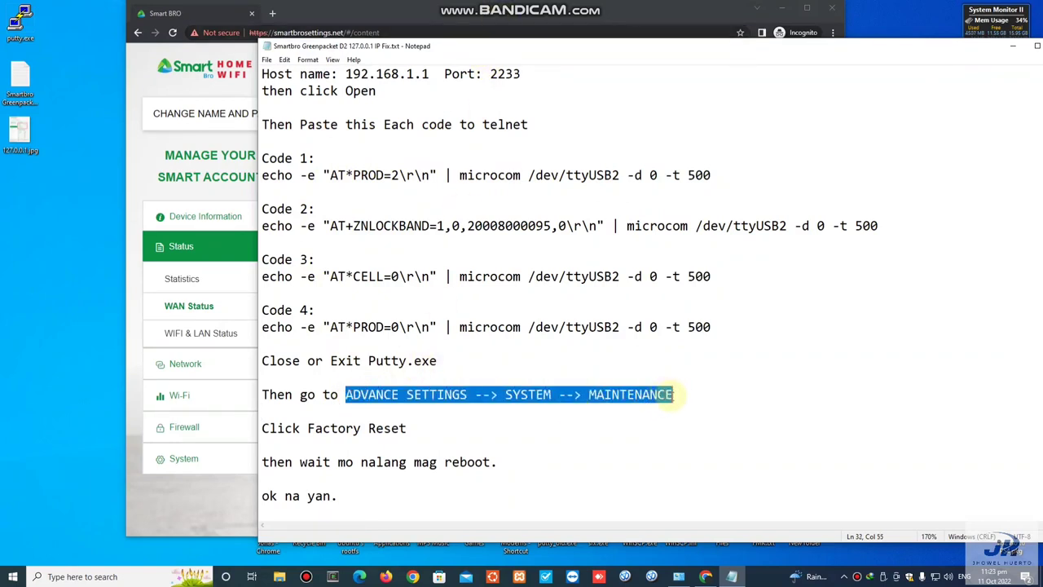
Step: Factory-reset the modem from Advanced Settings > System > Maintenance in the router admin page, confirming the reset
{"action": "key", "text": "alt+Tab"}
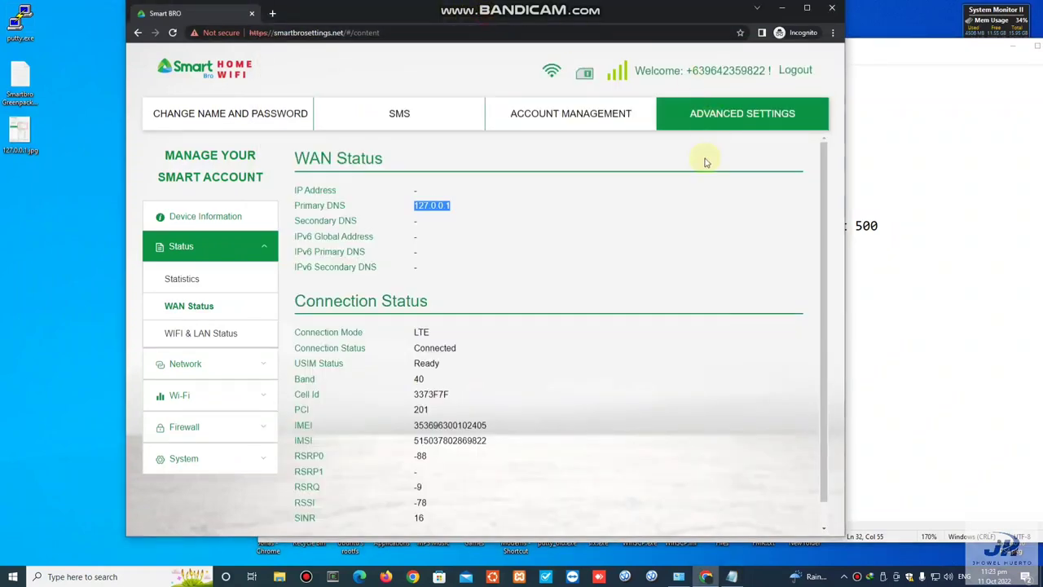
{"action": "left_click", "coordinate": [743, 117]}
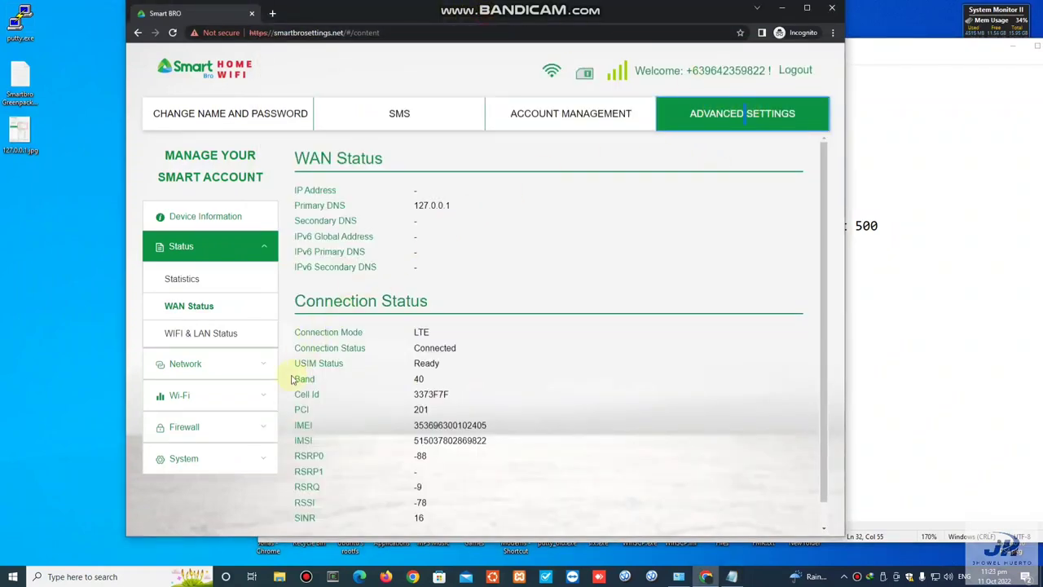
{"action": "left_click", "coordinate": [255, 459]}
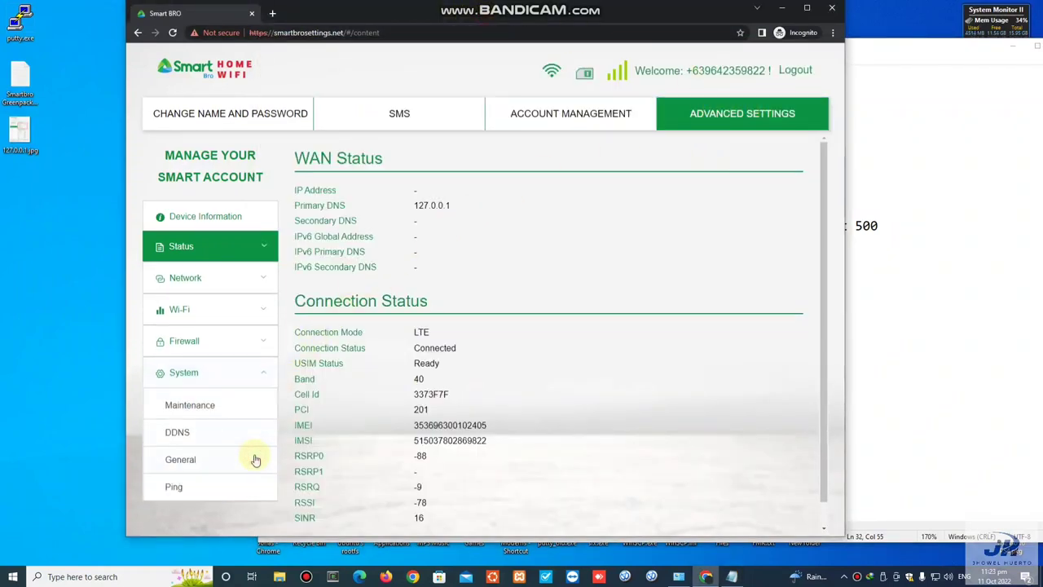
{"action": "left_click", "coordinate": [235, 407]}
{"action": "left_click", "coordinate": [353, 301]}
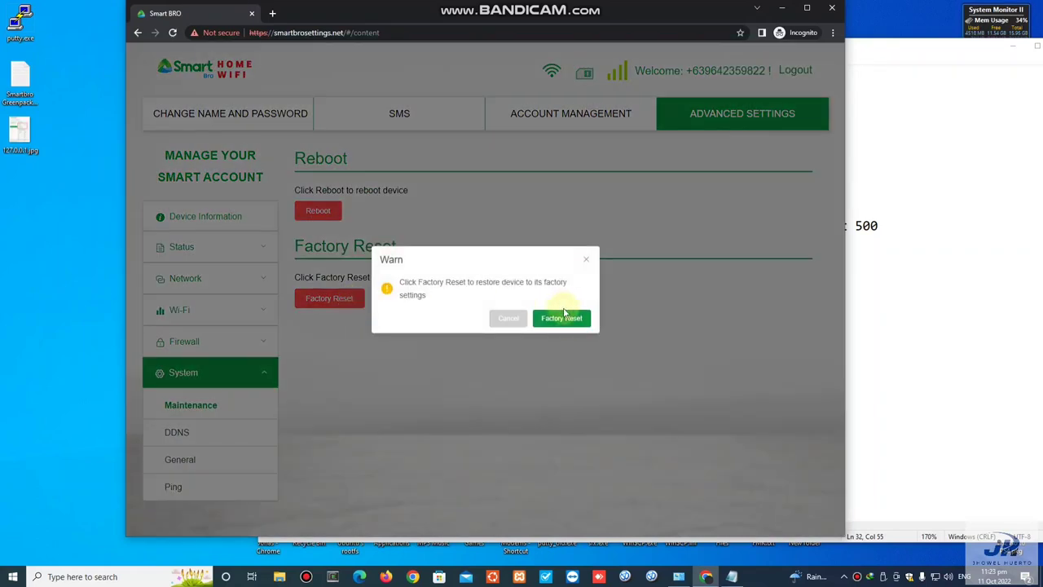
{"action": "left_click", "coordinate": [576, 321]}
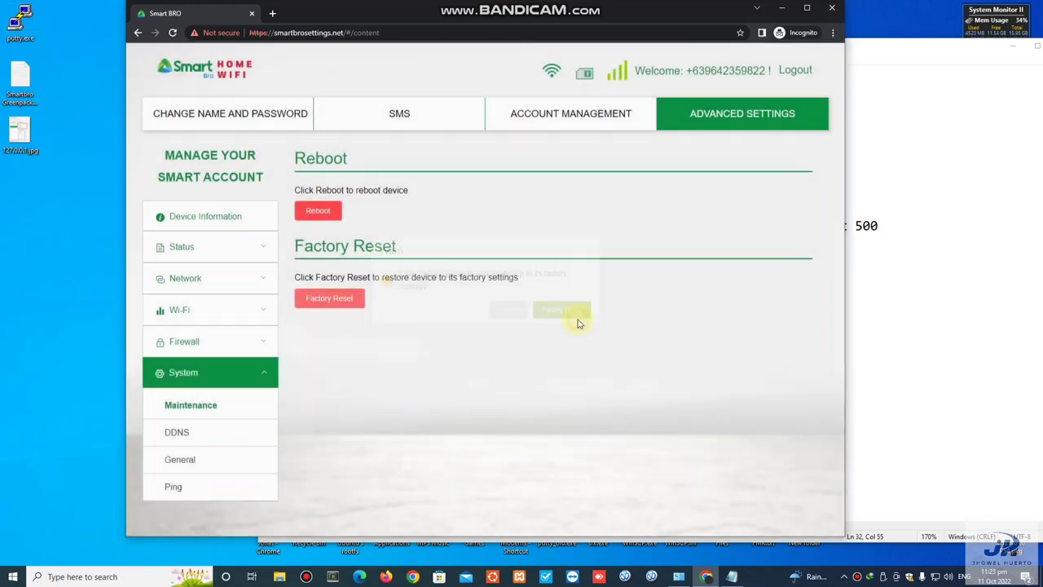
{"action": "left_click", "coordinate": [577, 320]}
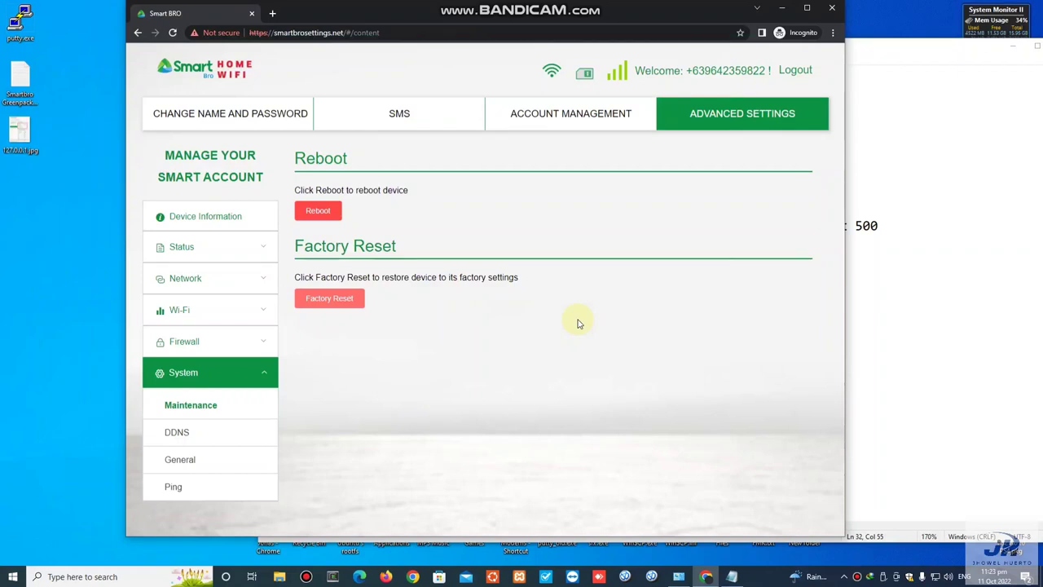
{"action": "left_click", "coordinate": [891, 48]}
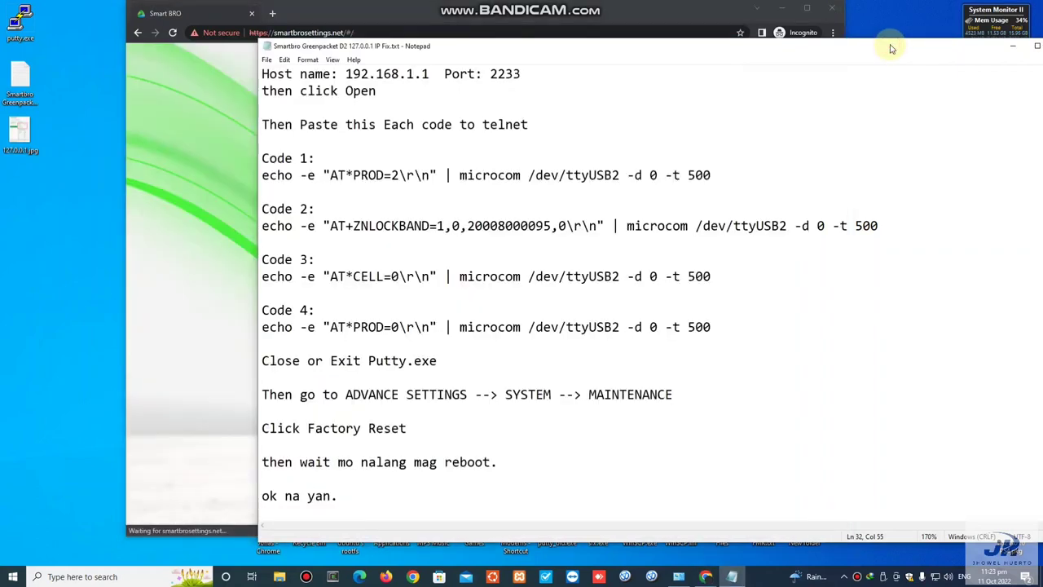
{"action": "left_click", "coordinate": [1019, 49]}
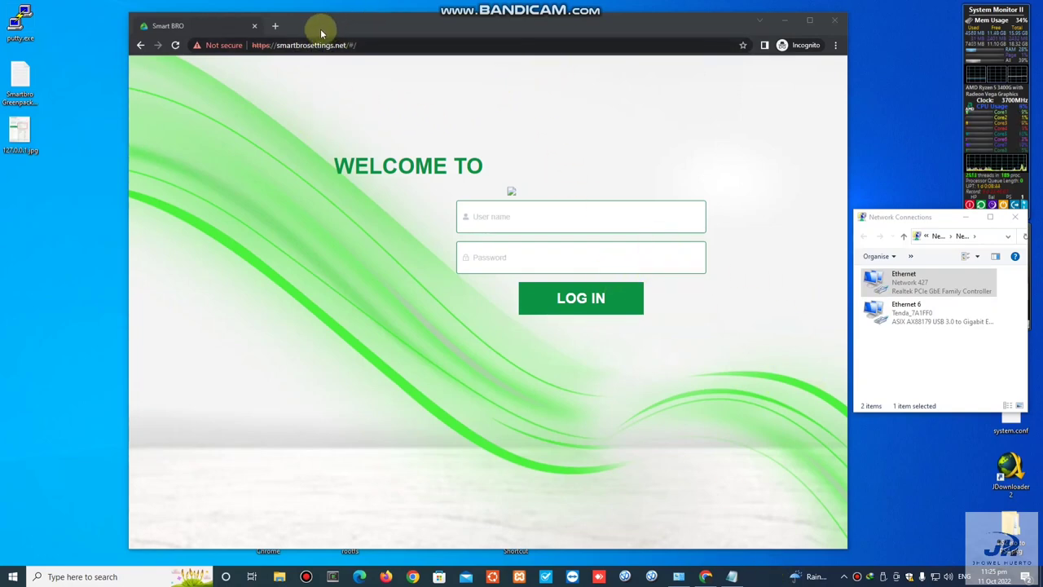
Step: Reload the router admin page and log in with the admin username and password
{"action": "left_click", "coordinate": [175, 45]}
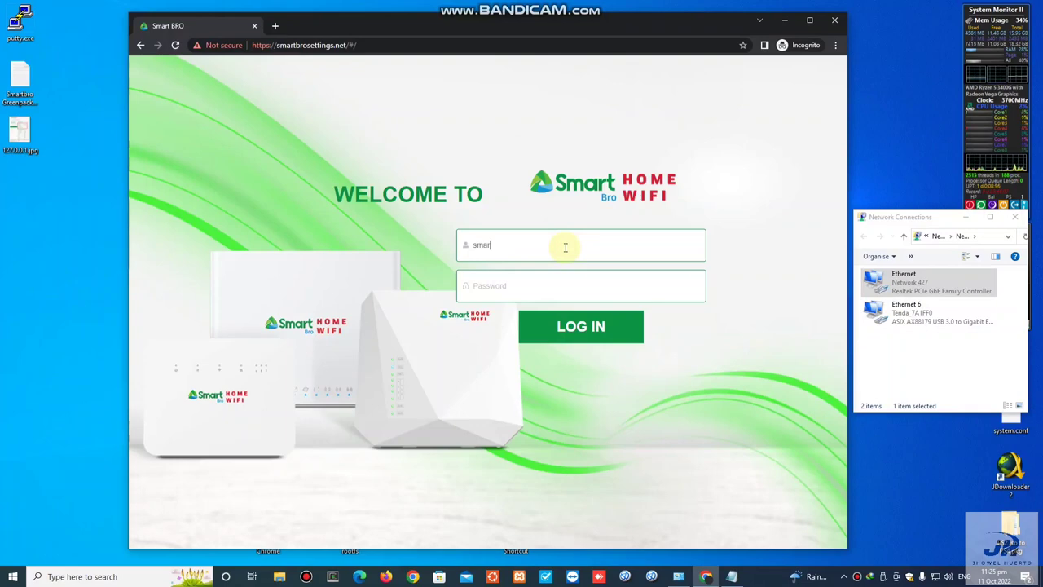
{"action": "key", "text": "Tab"}
{"action": "left_click", "coordinate": [683, 285]}
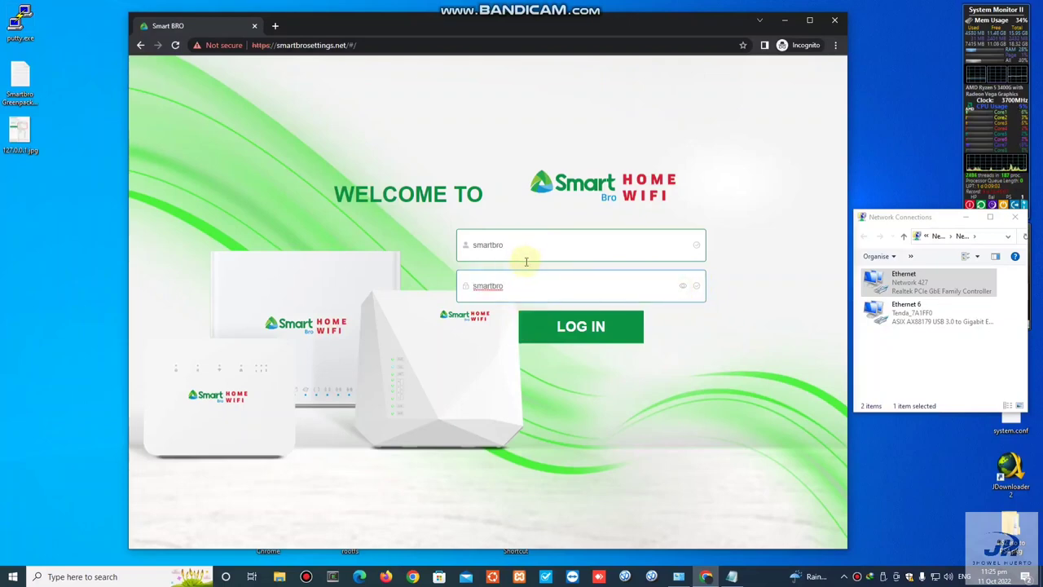
{"action": "left_click", "coordinate": [589, 331]}
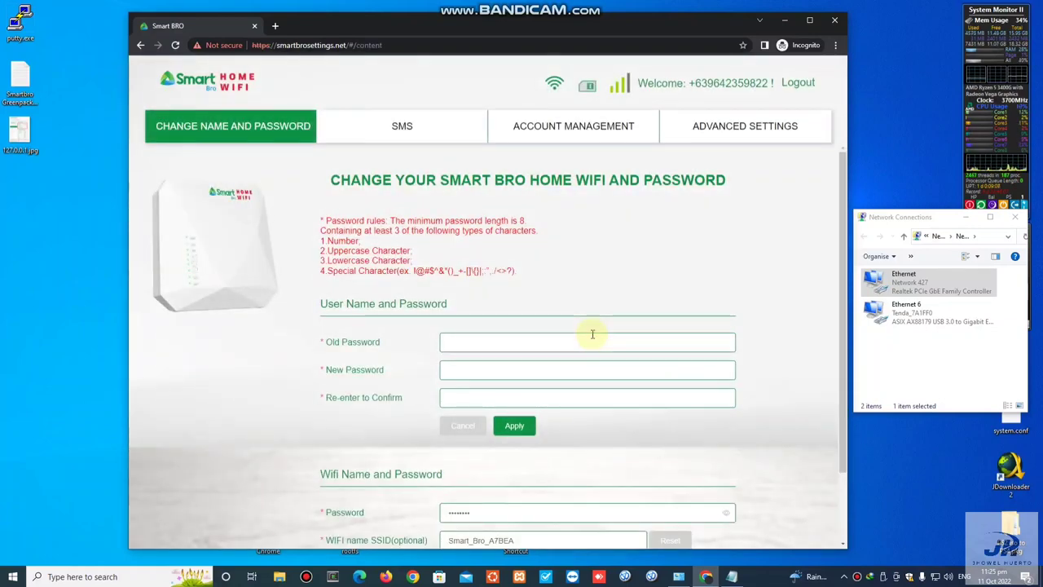
Step: Scroll down to the WiFi Name and Password section and bring the Notepad notes forward
{"action": "scroll", "coordinate": [595, 335], "scroll_direction": "down", "scroll_amount": 1}
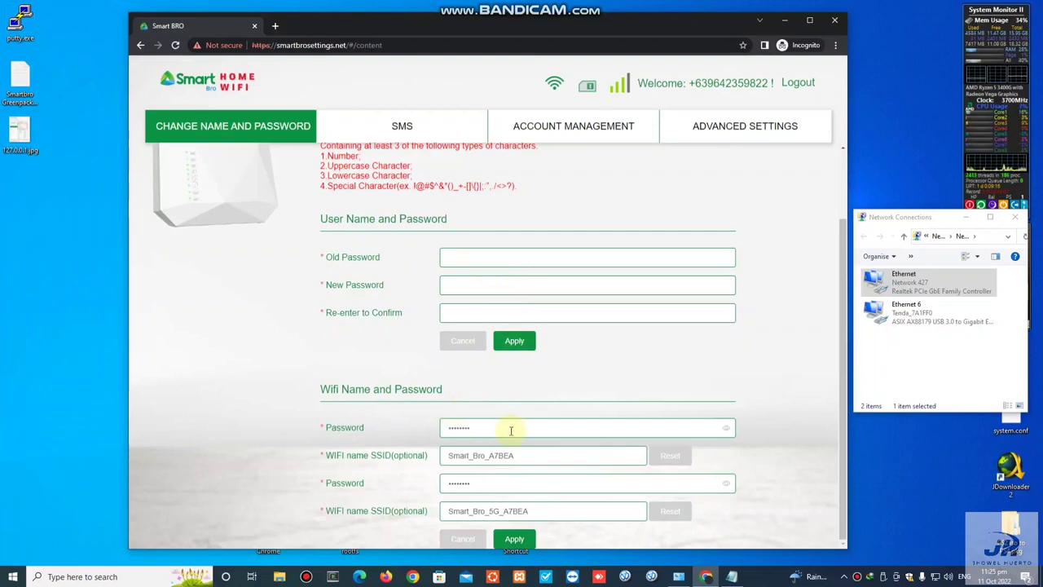
{"action": "left_click", "coordinate": [731, 576]}
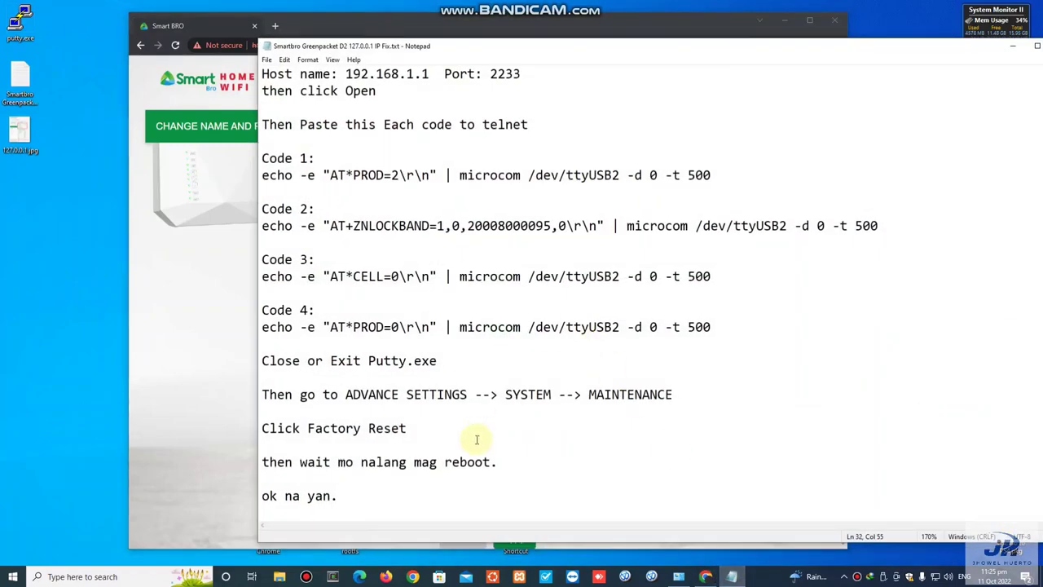
Step: Type the new password on a new last line of the notes, copy it, and minimize Notepad
{"action": "left_click", "coordinate": [380, 495]}
{"action": "key", "text": "Return"}
{"action": "key", "text": "Return"}
{"action": "key", "text": "Return"}
{"action": "key", "text": "Return"}
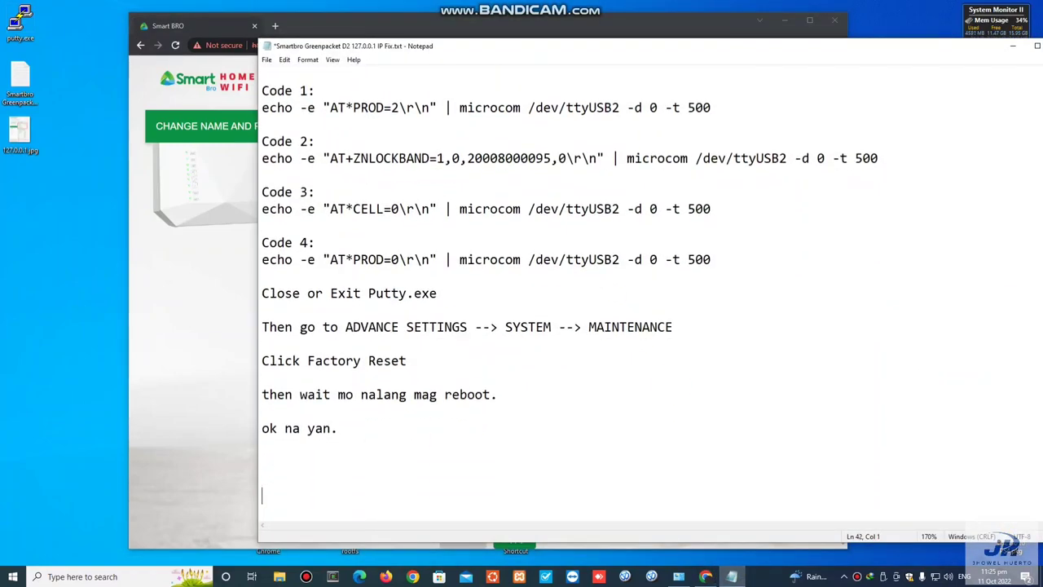
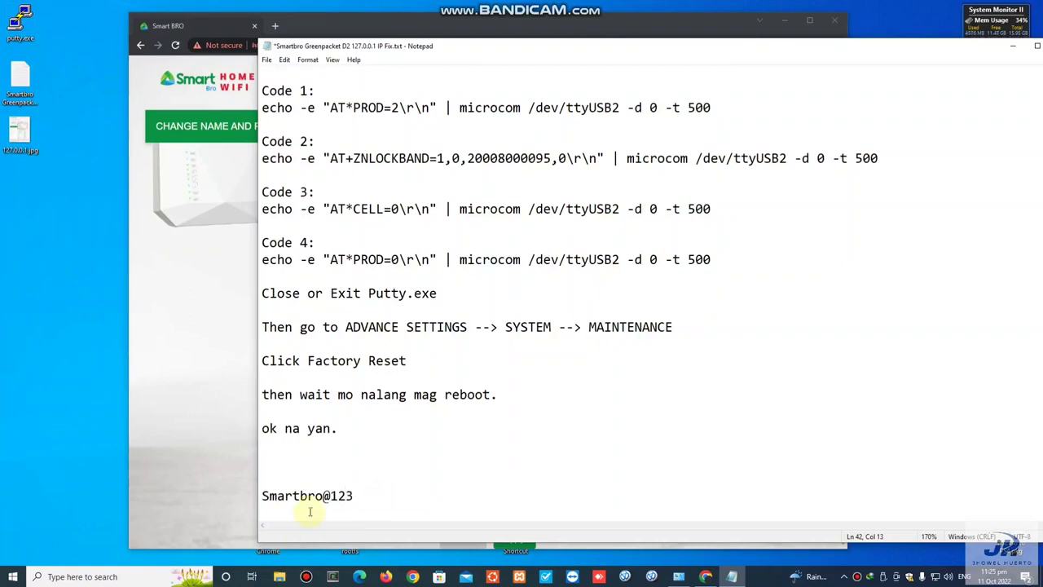
{"action": "left_click_drag", "start_coordinate": [355, 495], "coordinate": [262, 496]}
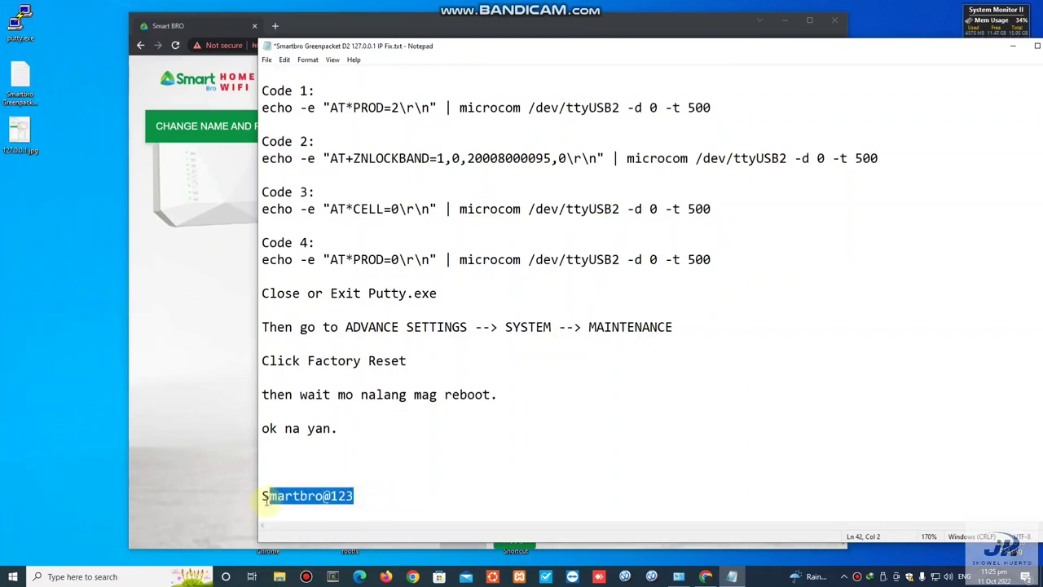
{"action": "right_click", "coordinate": [275, 500]}
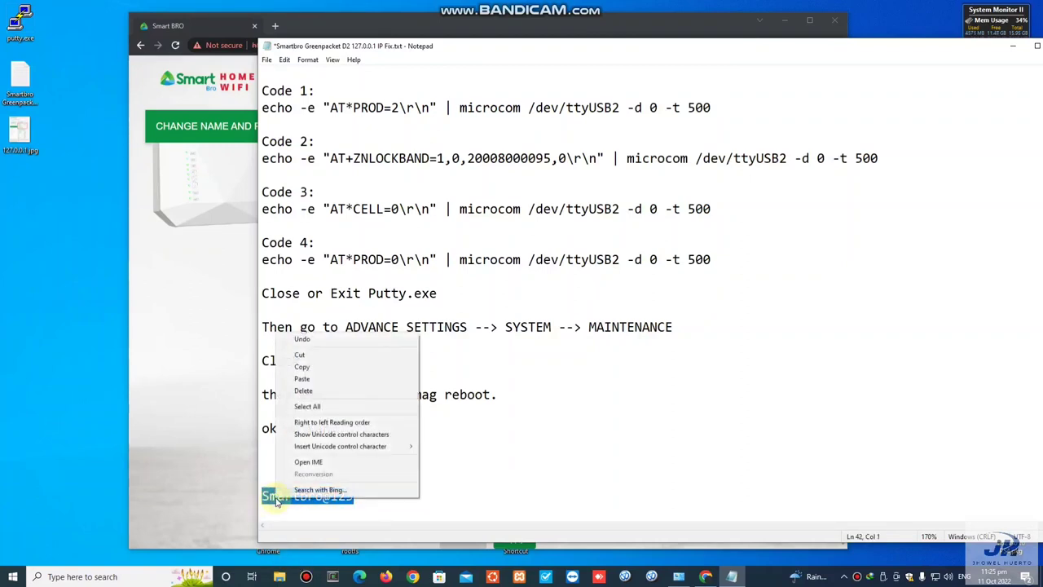
{"action": "left_click", "coordinate": [333, 367]}
{"action": "left_click", "coordinate": [1014, 45]}
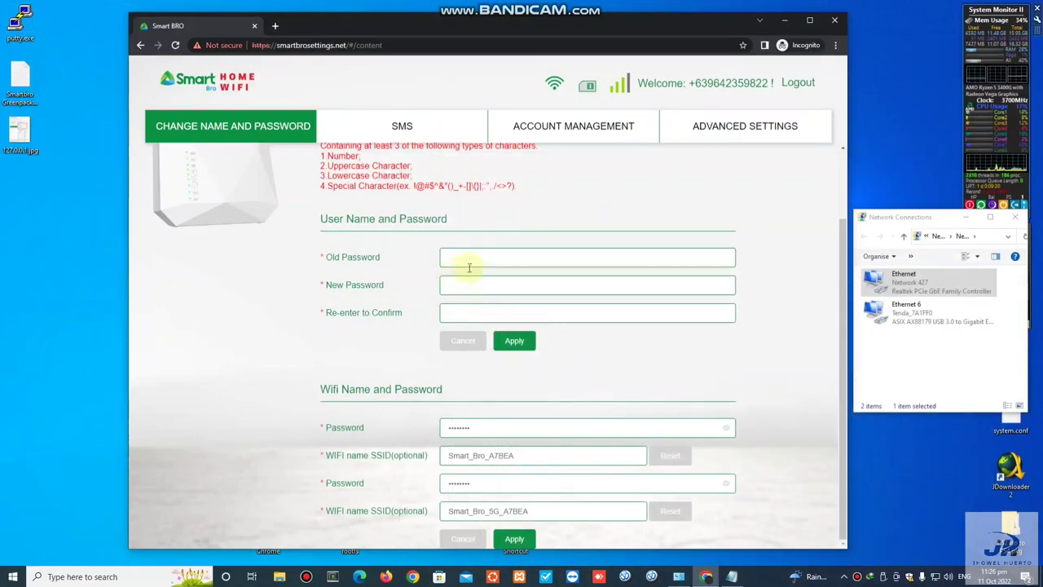
Step: Fill in the old admin password, the new admin password, and its confirmation, checking each with the eye icon
{"action": "left_click", "coordinate": [498, 256]}
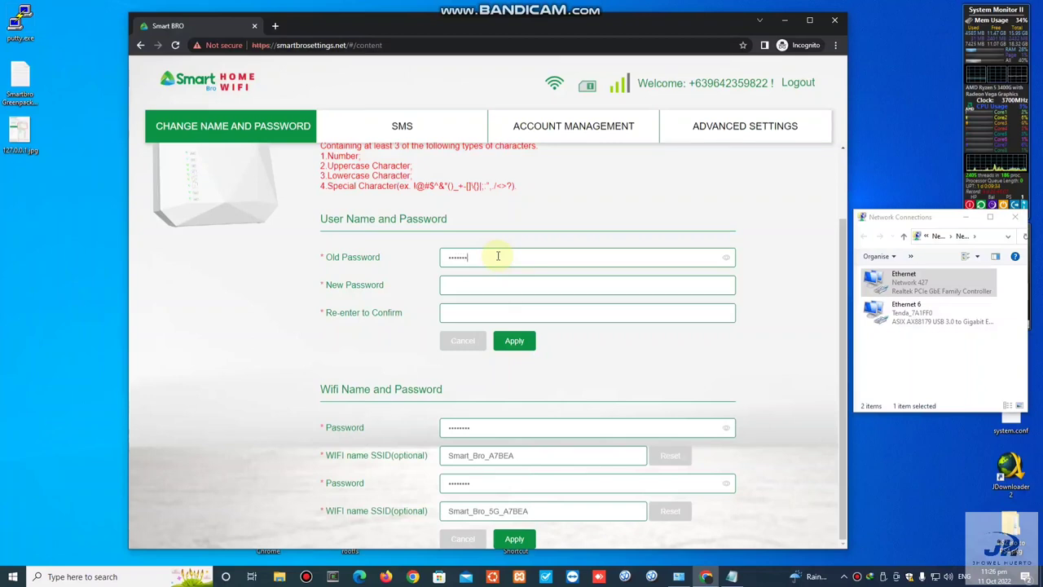
{"action": "left_click", "coordinate": [726, 256]}
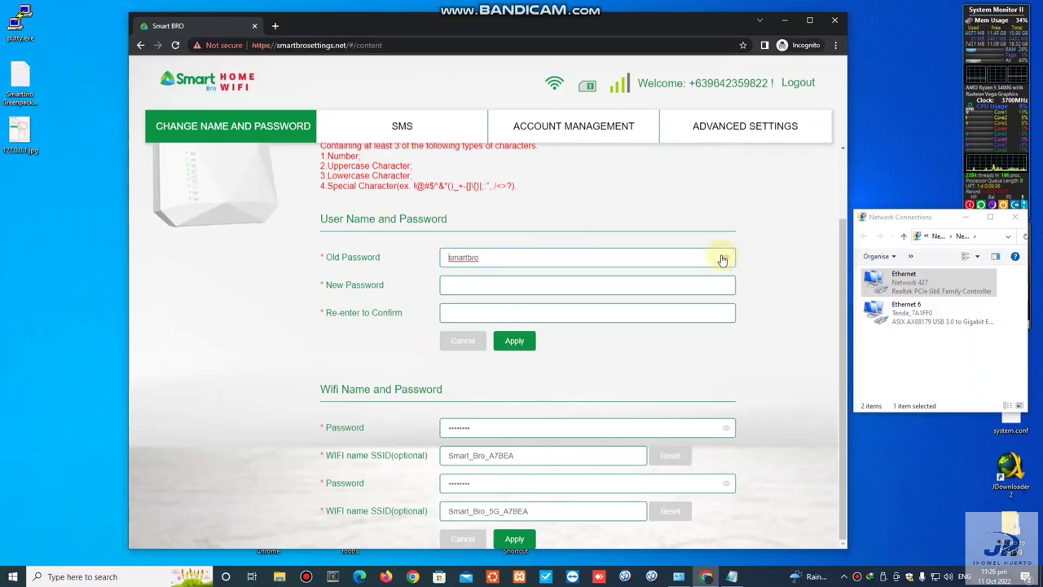
{"action": "left_click", "coordinate": [534, 286]}
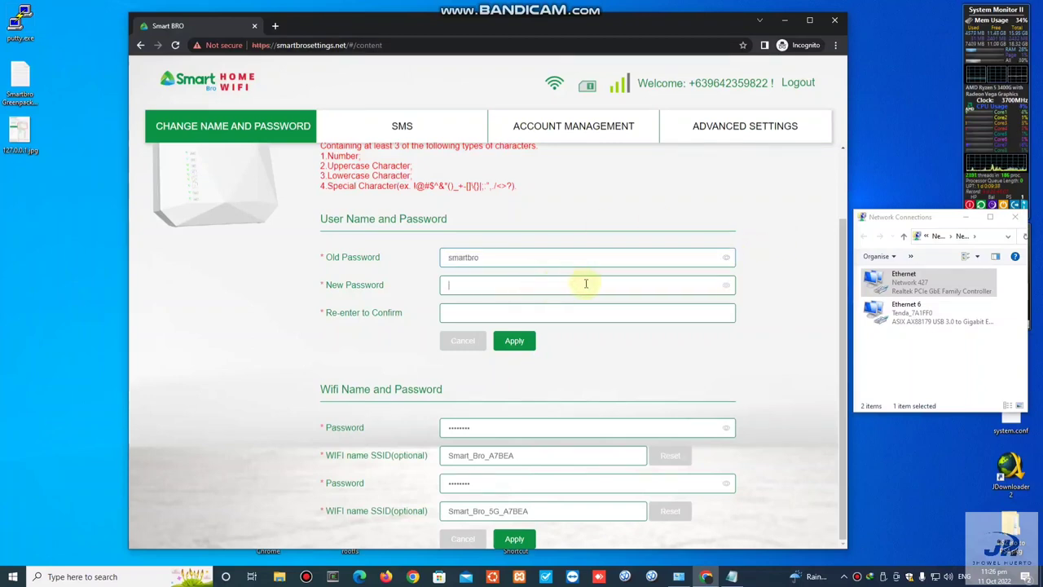
{"action": "left_click", "coordinate": [727, 285]}
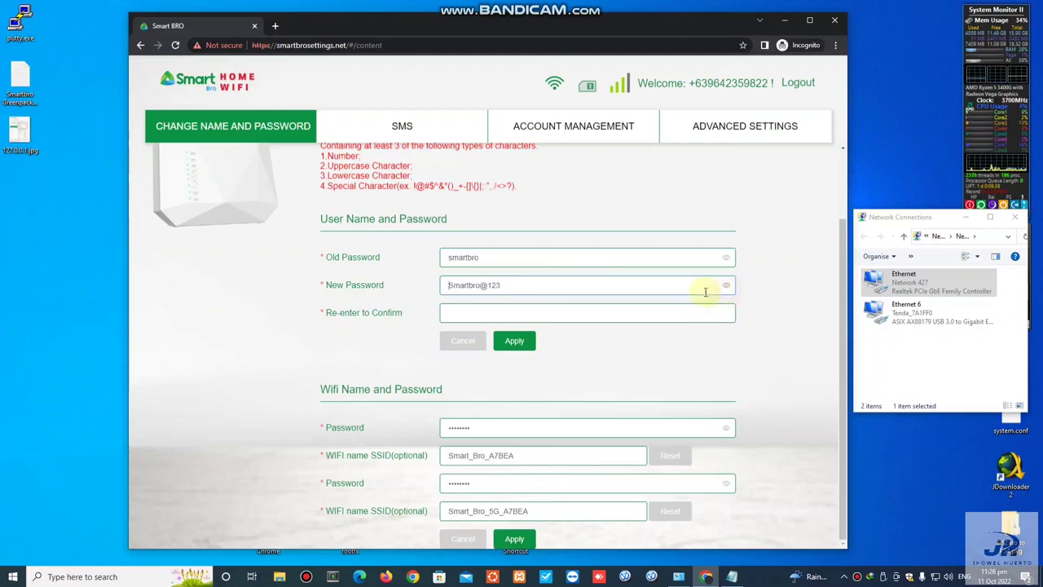
{"action": "left_click", "coordinate": [576, 313]}
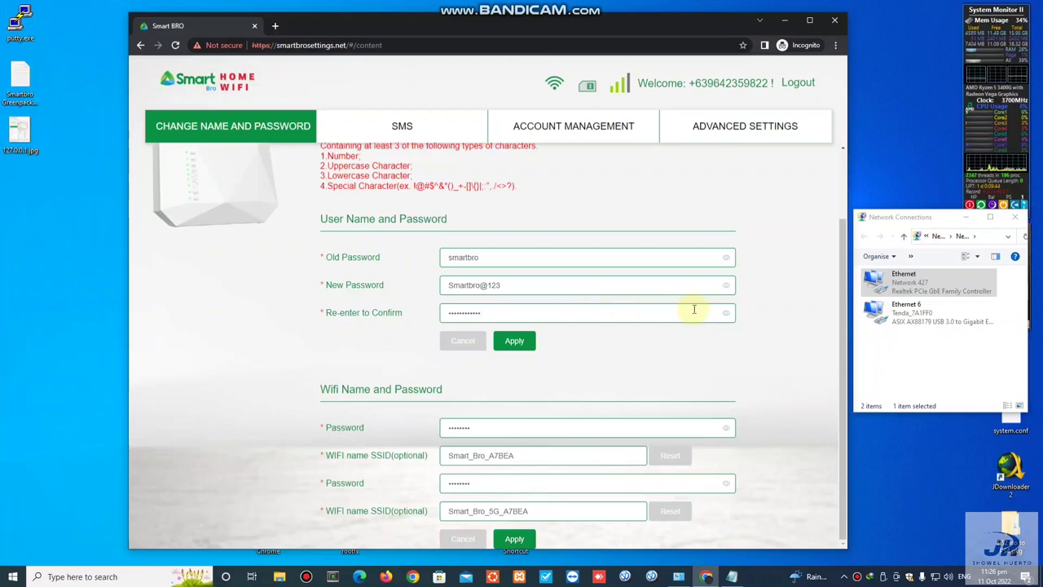
{"action": "left_click", "coordinate": [726, 314]}
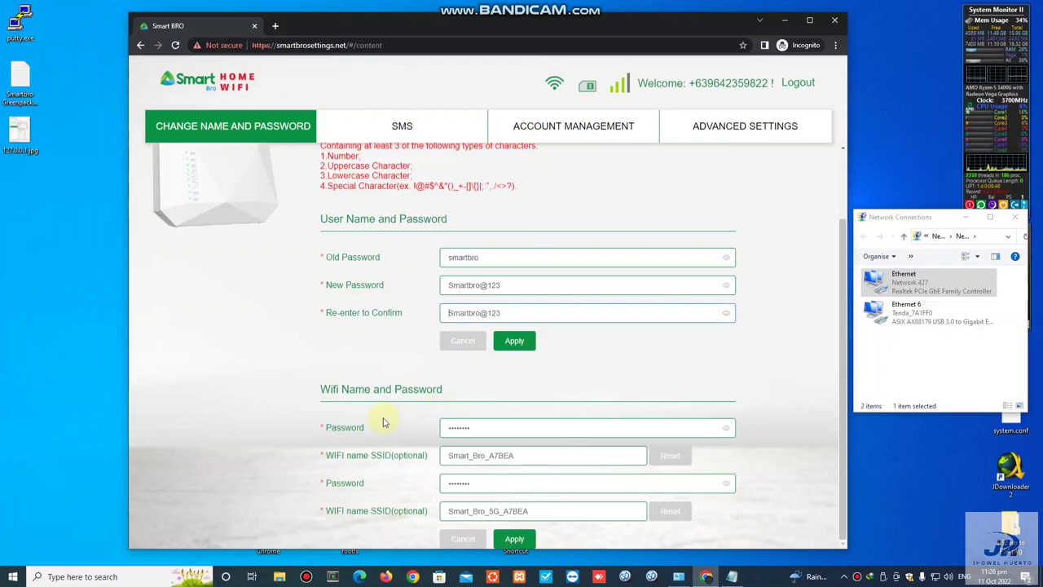
Step: Paste the new password into both WiFi Password fields, verify them, and apply
{"action": "double_click", "coordinate": [495, 425]}
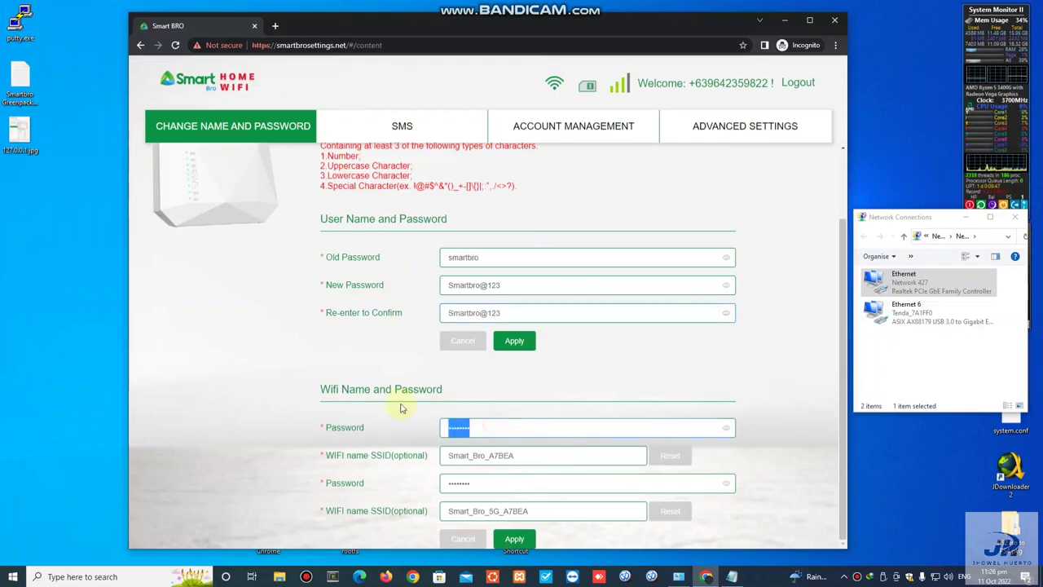
{"action": "key", "text": "ctrl+v"}
{"action": "left_click", "coordinate": [726, 429]}
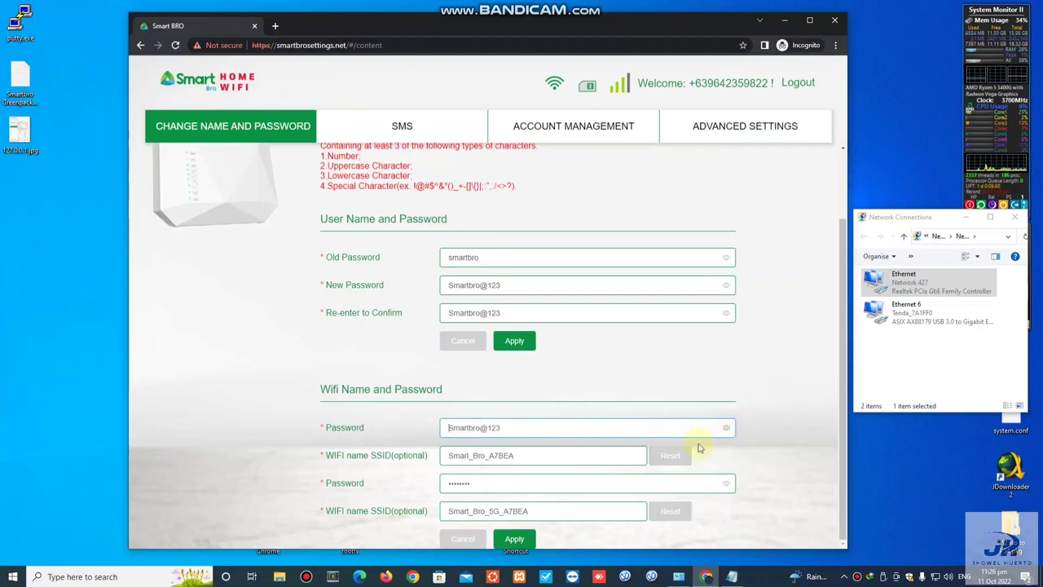
{"action": "left_click_drag", "start_coordinate": [495, 483], "coordinate": [424, 479]}
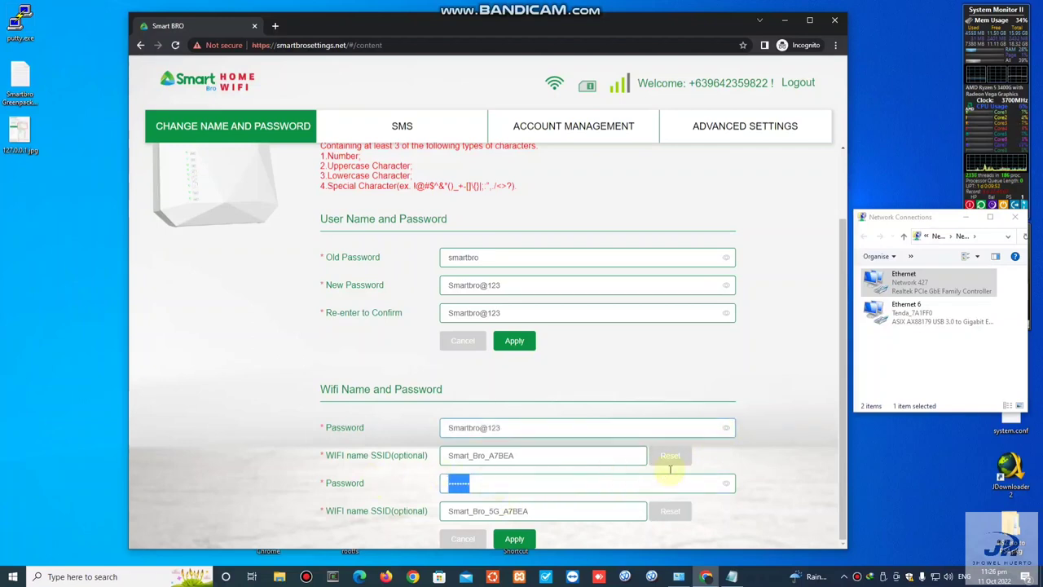
{"action": "key", "text": "ctrl+v"}
{"action": "left_click", "coordinate": [726, 484]}
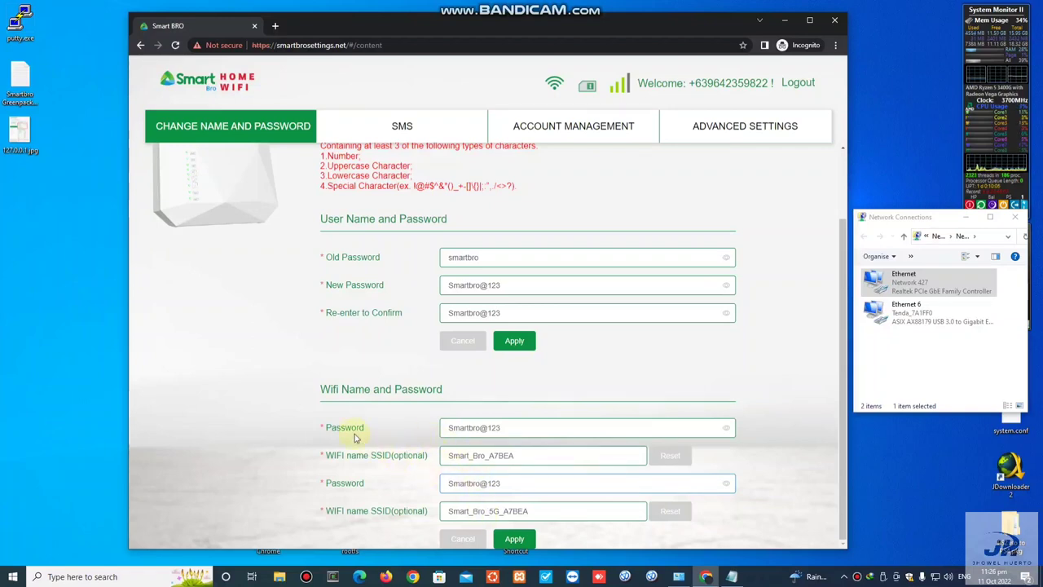
{"action": "left_click", "coordinate": [514, 540]}
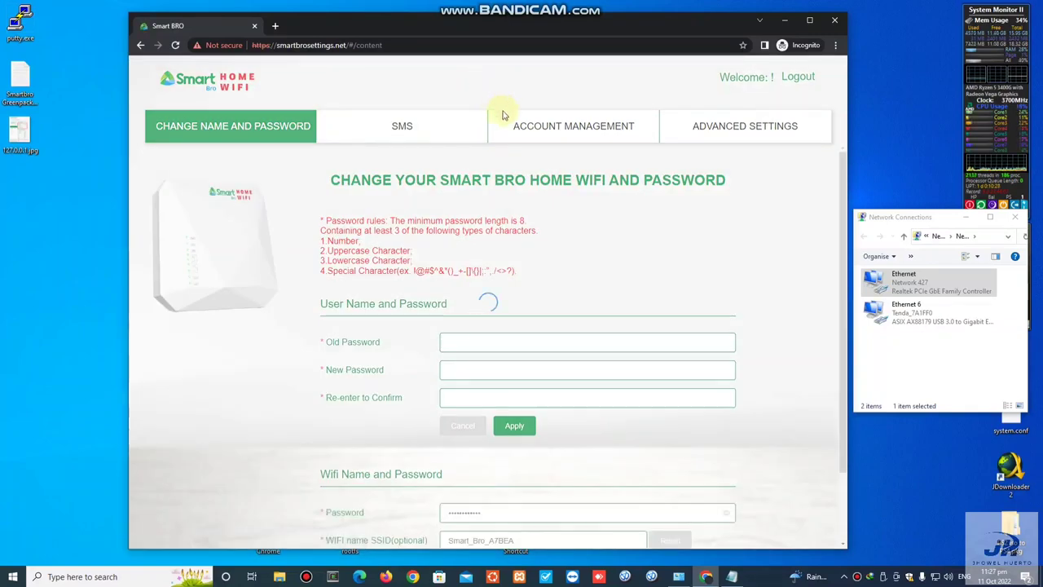
Step: Enter the current admin password and the new 12-character password twice, verify them, and apply the change
{"action": "scroll", "coordinate": [512, 346], "scroll_direction": "down", "scroll_amount": 1}
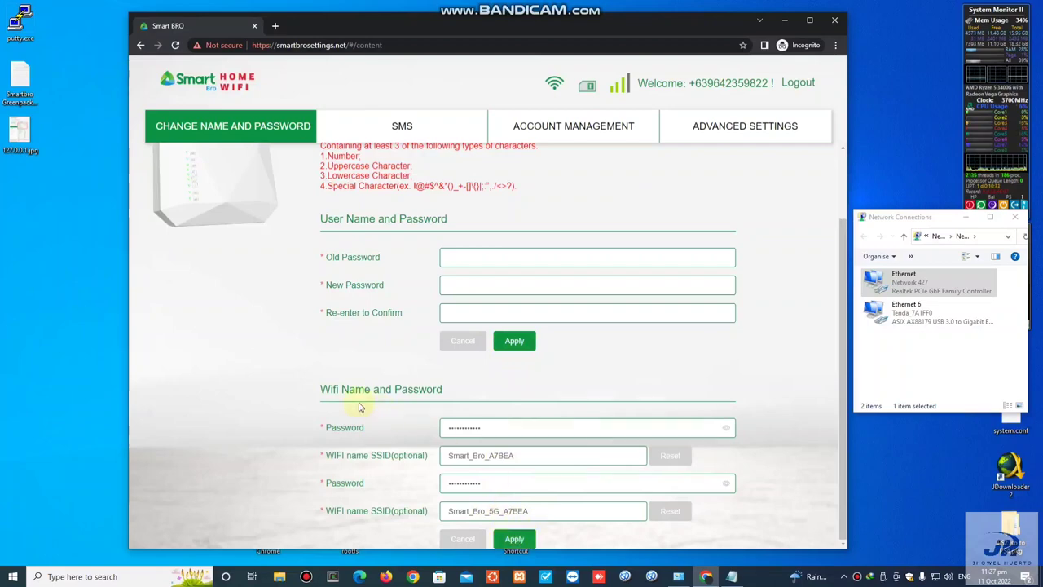
{"action": "scroll", "coordinate": [485, 358], "scroll_direction": "up", "scroll_amount": 1}
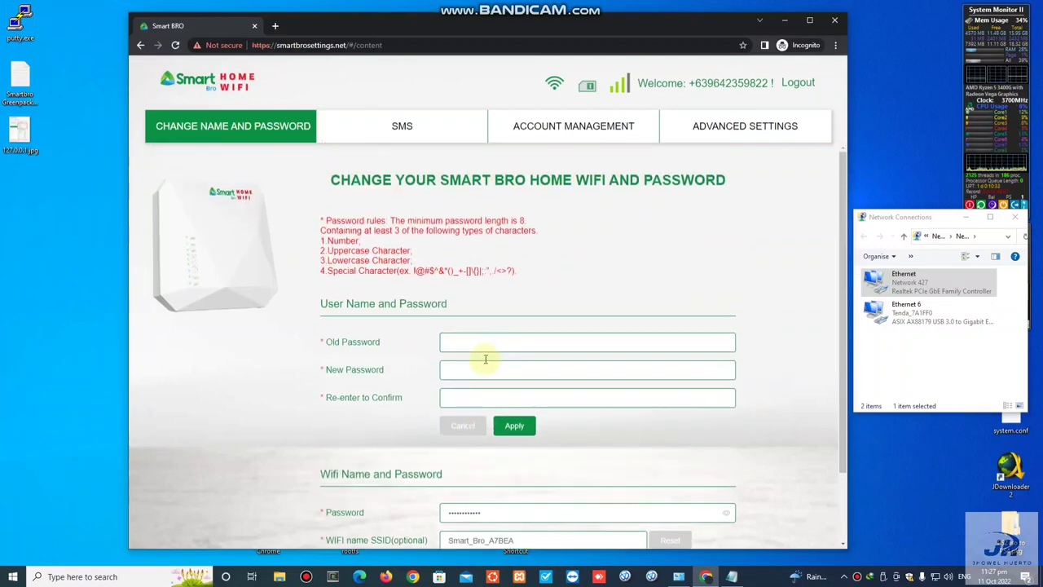
{"action": "left_click", "coordinate": [526, 342]}
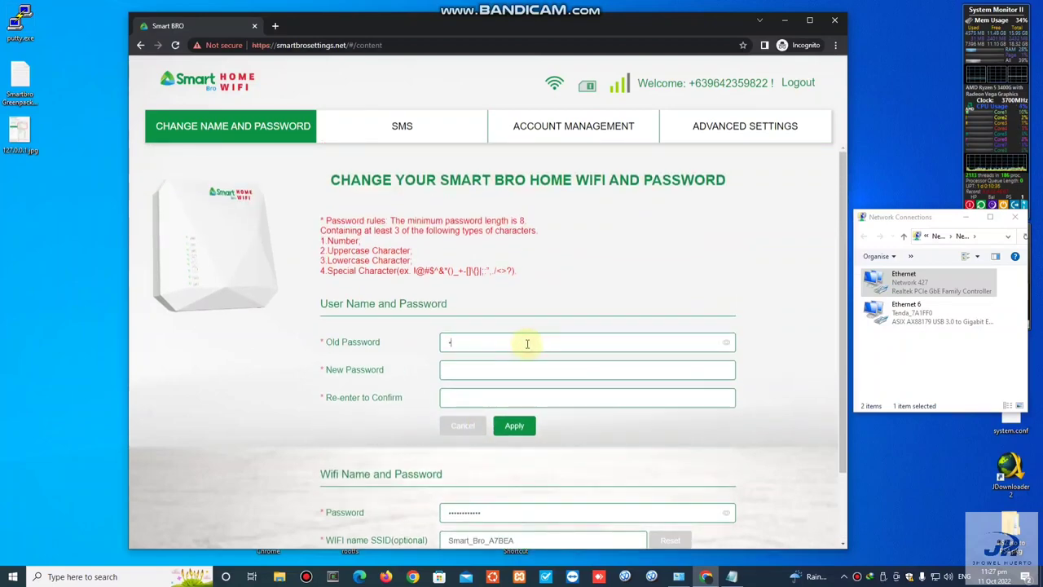
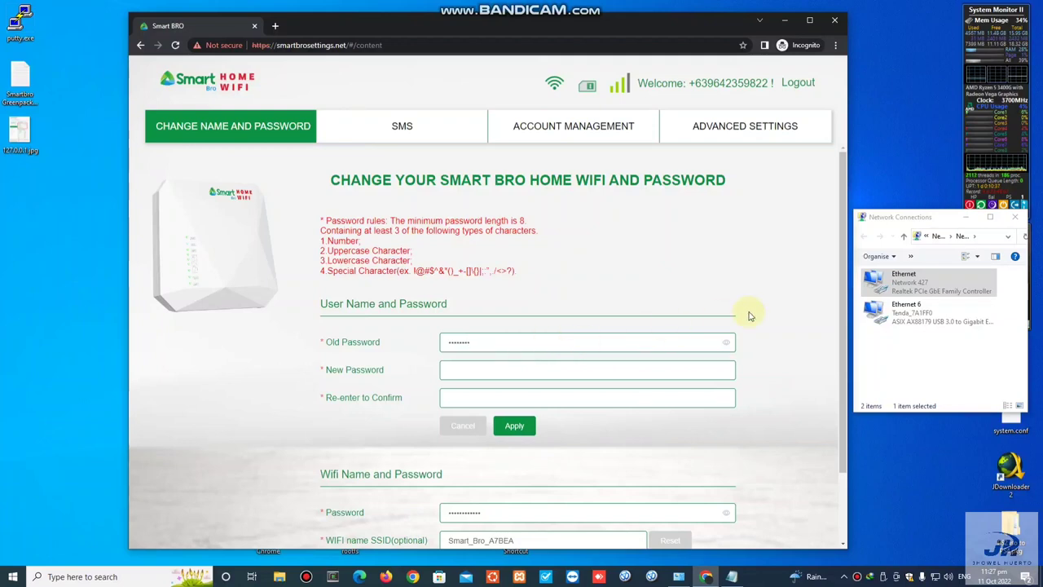
{"action": "left_click", "coordinate": [725, 342]}
{"action": "left_click", "coordinate": [595, 369]}
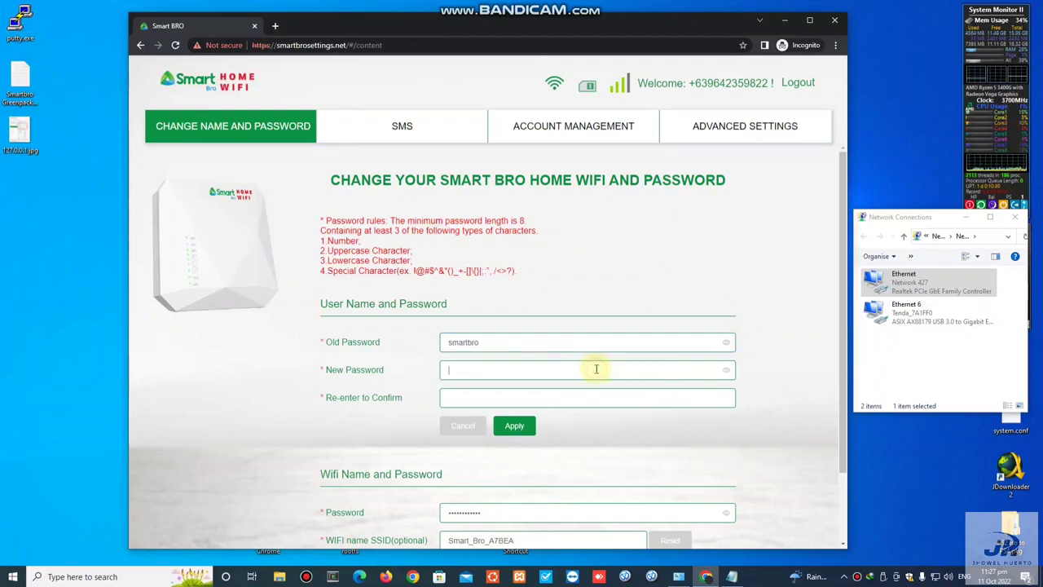
{"action": "type", "text": "************"}
{"action": "left_click", "coordinate": [726, 373]}
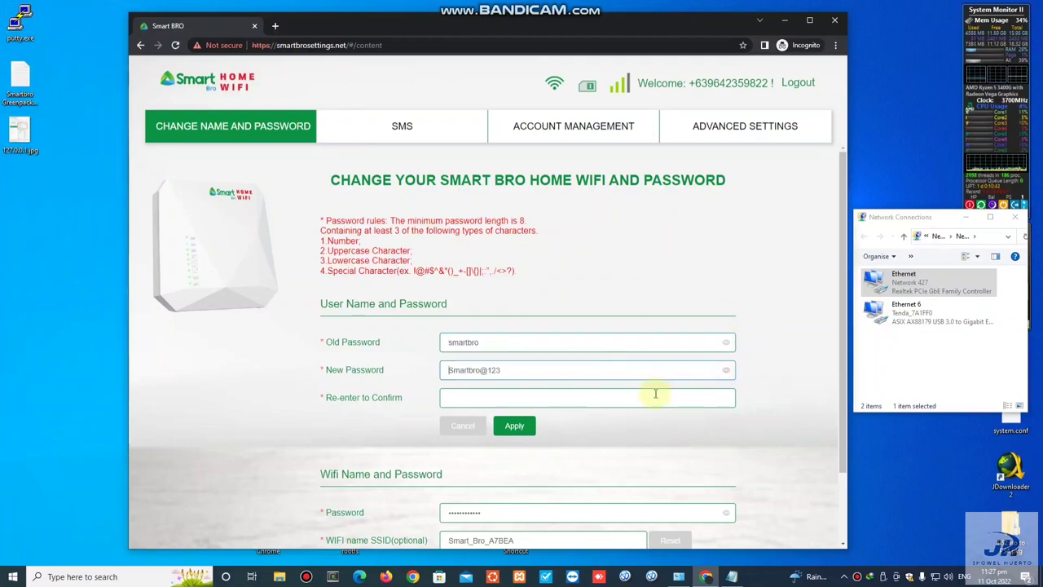
{"action": "left_click", "coordinate": [657, 395]}
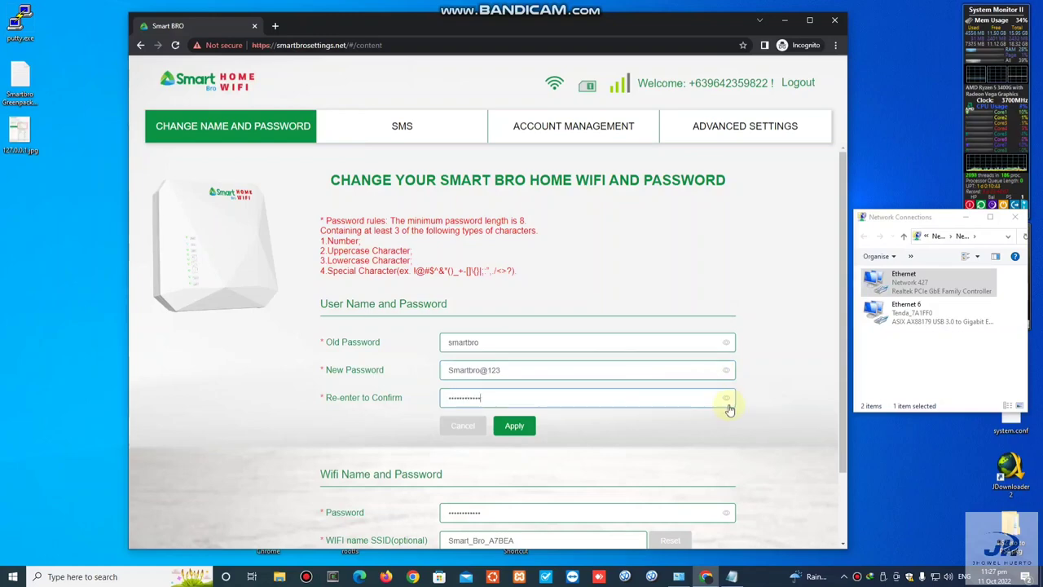
{"action": "left_click", "coordinate": [726, 398]}
{"action": "left_click", "coordinate": [514, 428]}
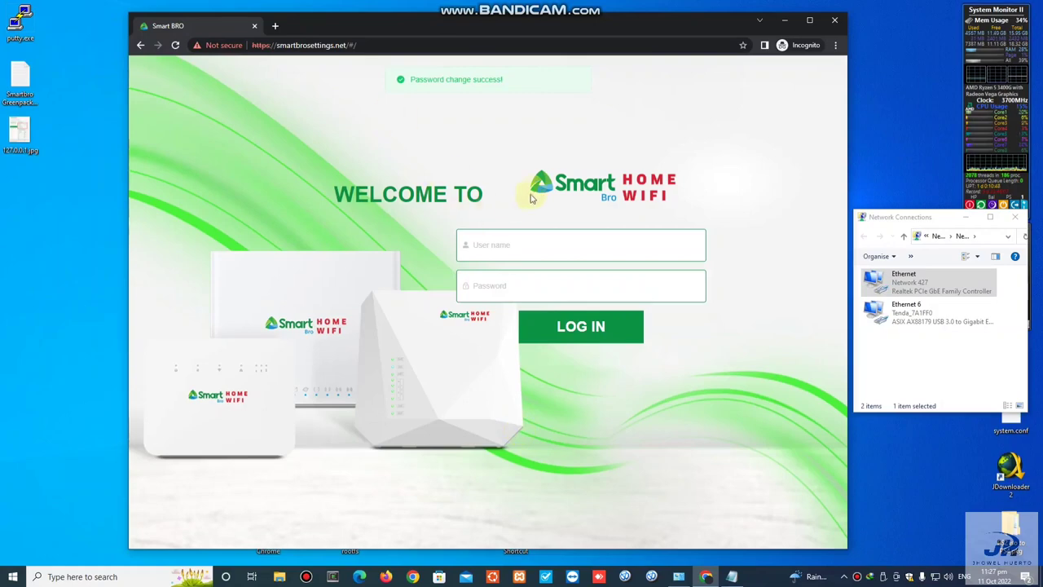
Step: Log back into the router admin with the username and the newly pasted admin password
{"action": "left_click", "coordinate": [526, 245]}
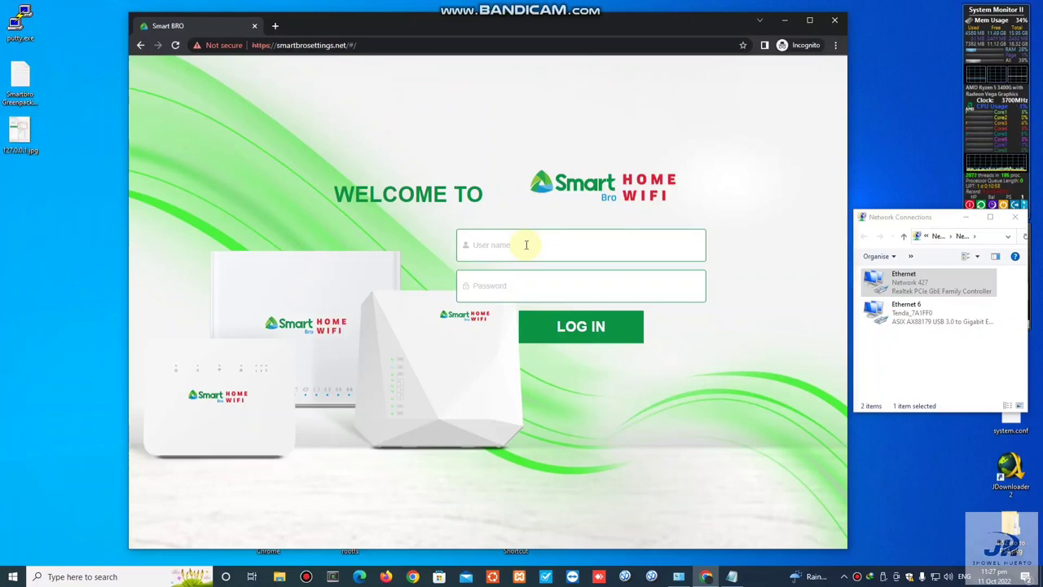
{"action": "type", "text": "smartbro"}
{"action": "key", "text": "Tab"}
{"action": "key", "text": "ctrl+v"}
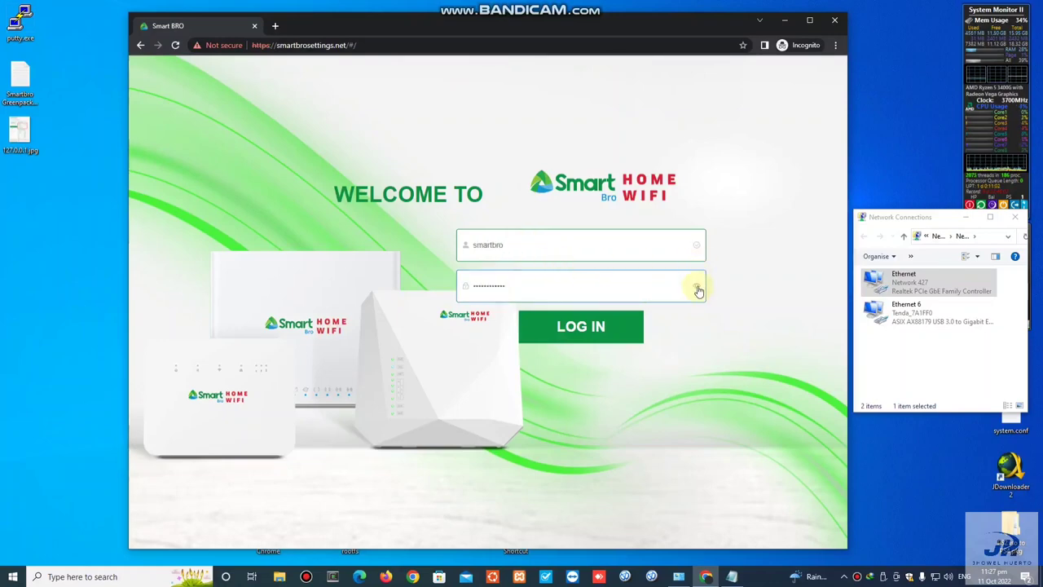
{"action": "left_click", "coordinate": [685, 289]}
{"action": "left_click", "coordinate": [684, 289]}
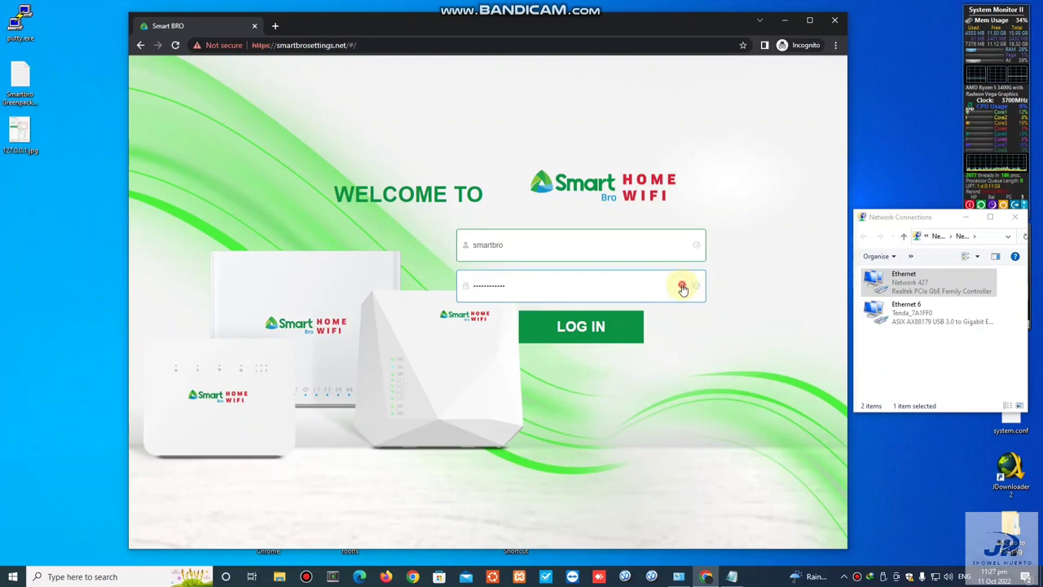
{"action": "left_click", "coordinate": [684, 289]}
{"action": "left_click", "coordinate": [588, 337]}
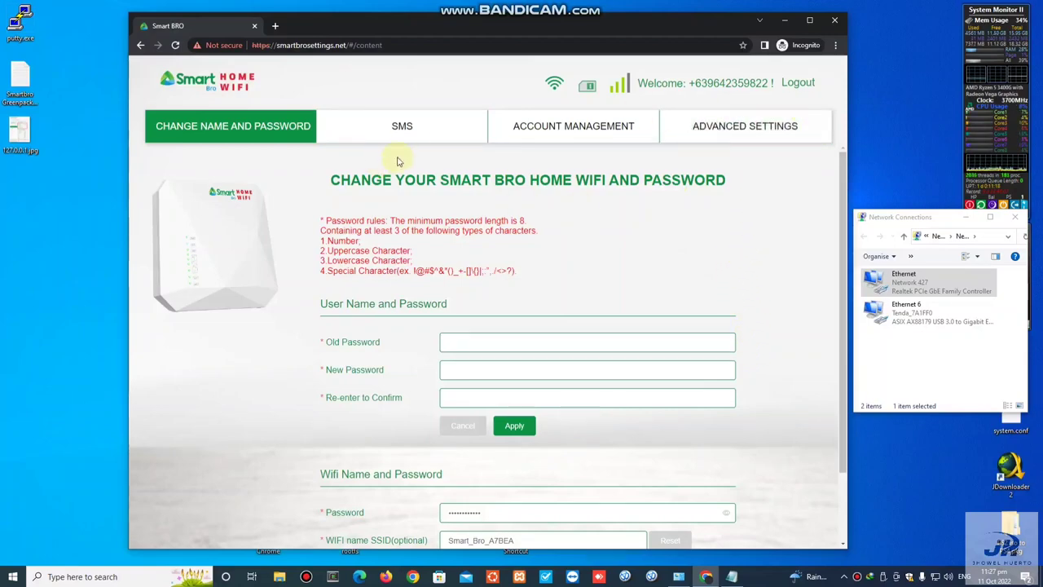
Step: Check Advanced Settings > Status > WAN Status: LTE Connected, WAN IP 10.159.108.94
{"action": "left_click", "coordinate": [729, 124]}
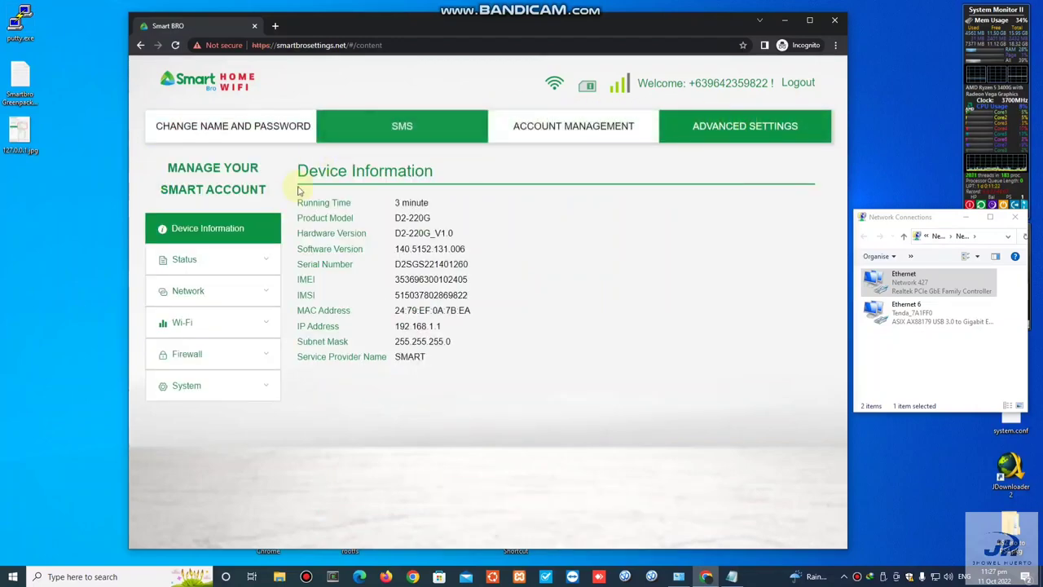
{"action": "left_click", "coordinate": [263, 260]}
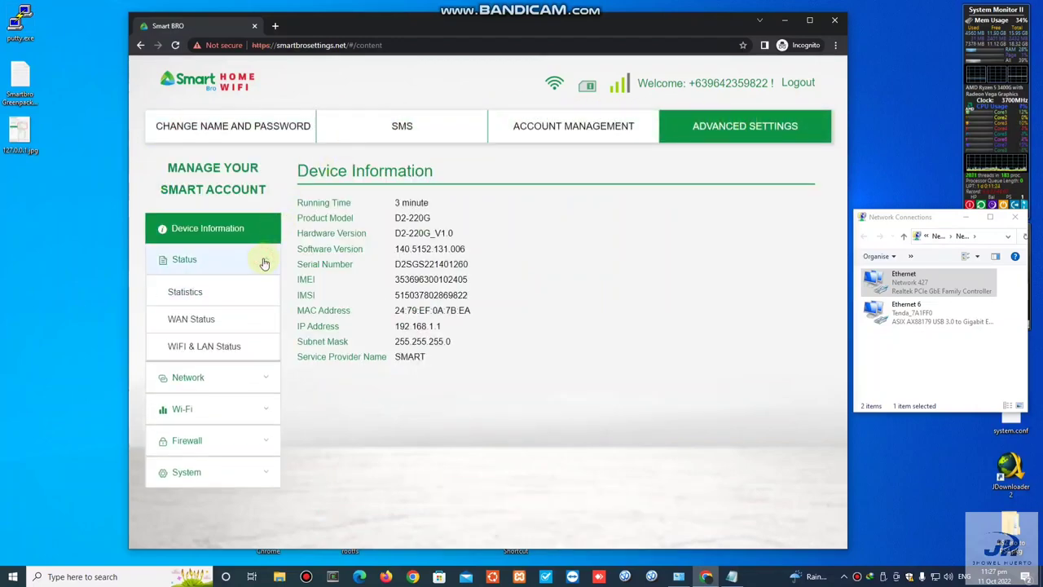
{"action": "left_click", "coordinate": [248, 326]}
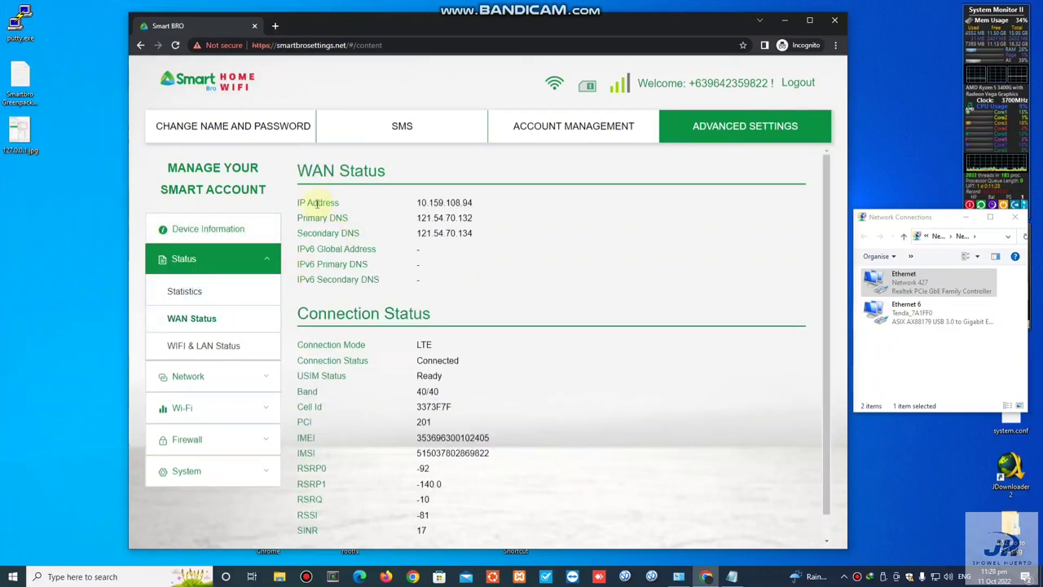
{"action": "left_click_drag", "start_coordinate": [300, 201], "coordinate": [473, 264]}
{"action": "left_click", "coordinate": [475, 266]}
{"action": "scroll", "coordinate": [569, 385], "scroll_direction": "down", "scroll_amount": 1}
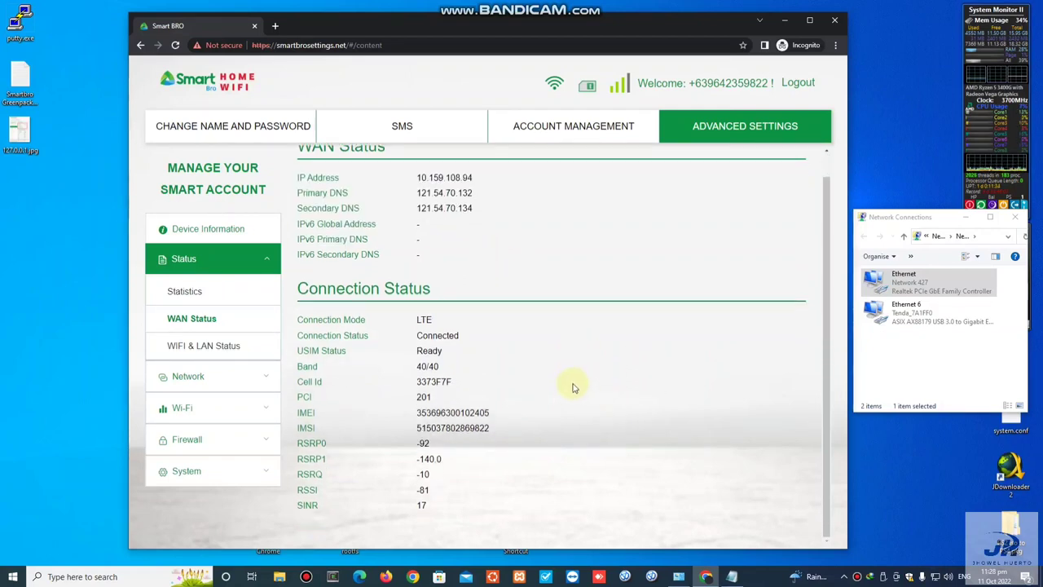
{"action": "scroll", "coordinate": [573, 388], "scroll_direction": "up", "scroll_amount": 1}
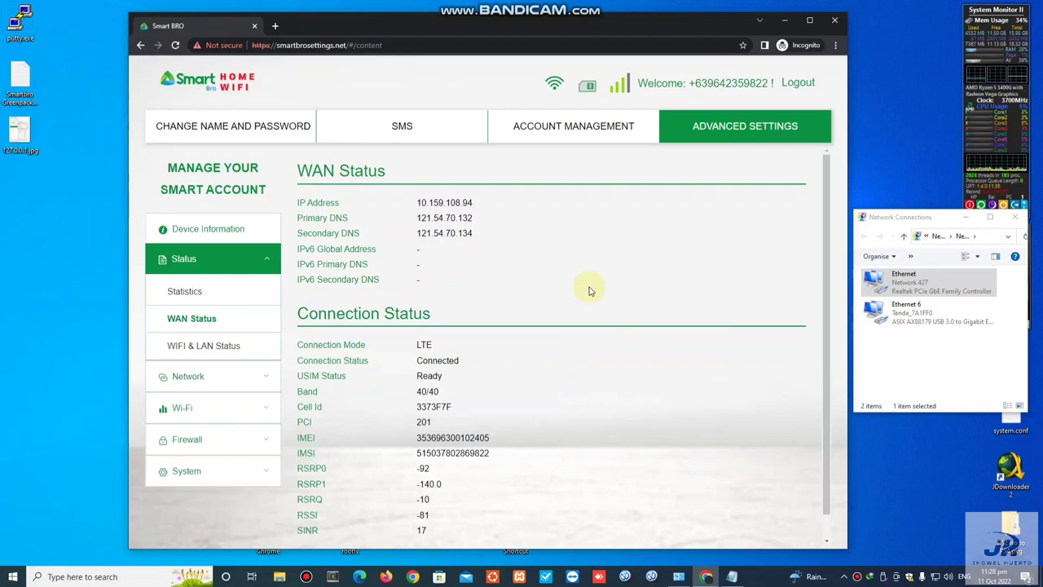